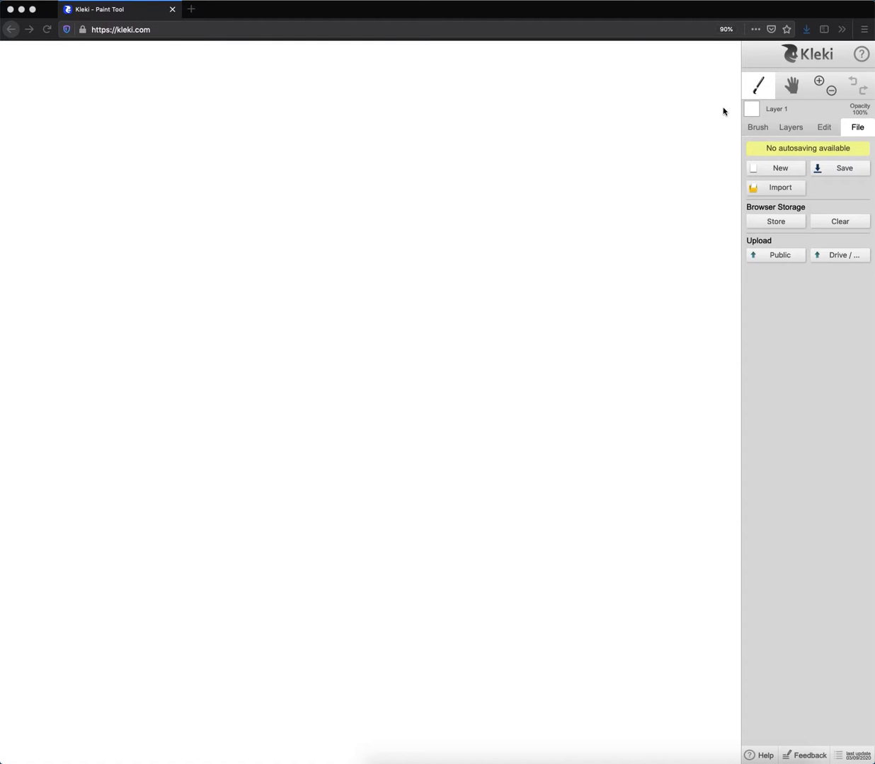
left_click(789, 92)
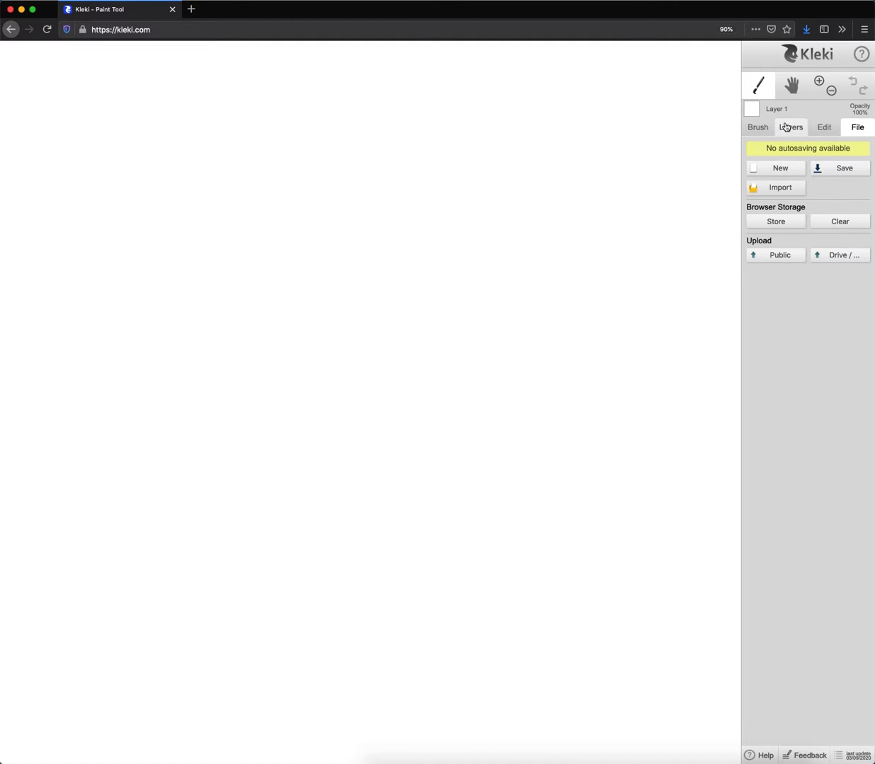
left_click(757, 127)
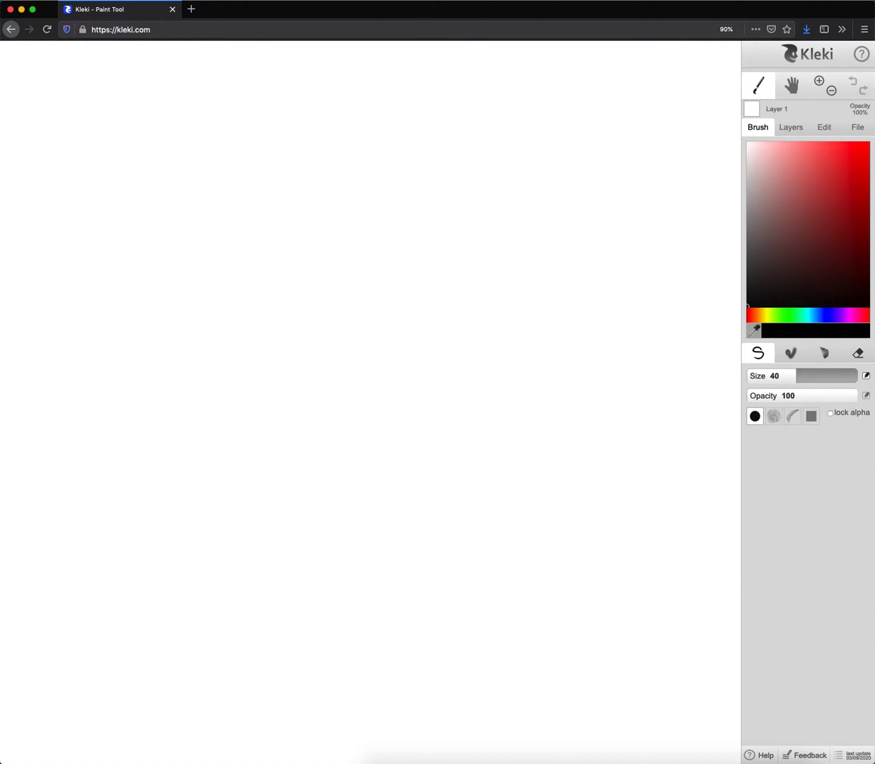
left_click_drag(767, 313, 819, 315)
left_click(796, 128)
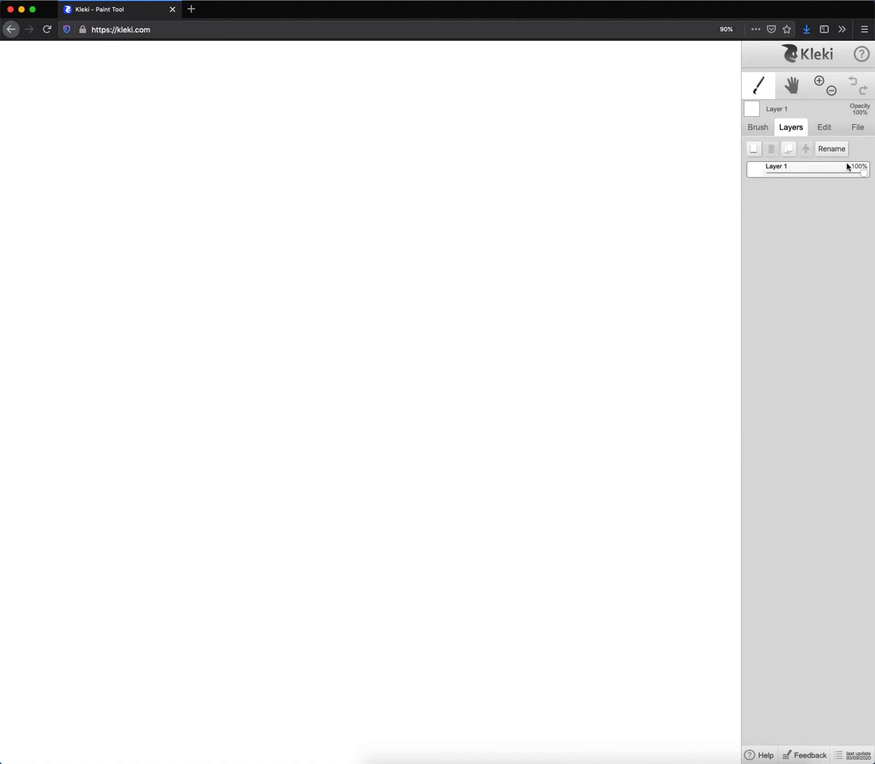
left_click(824, 130)
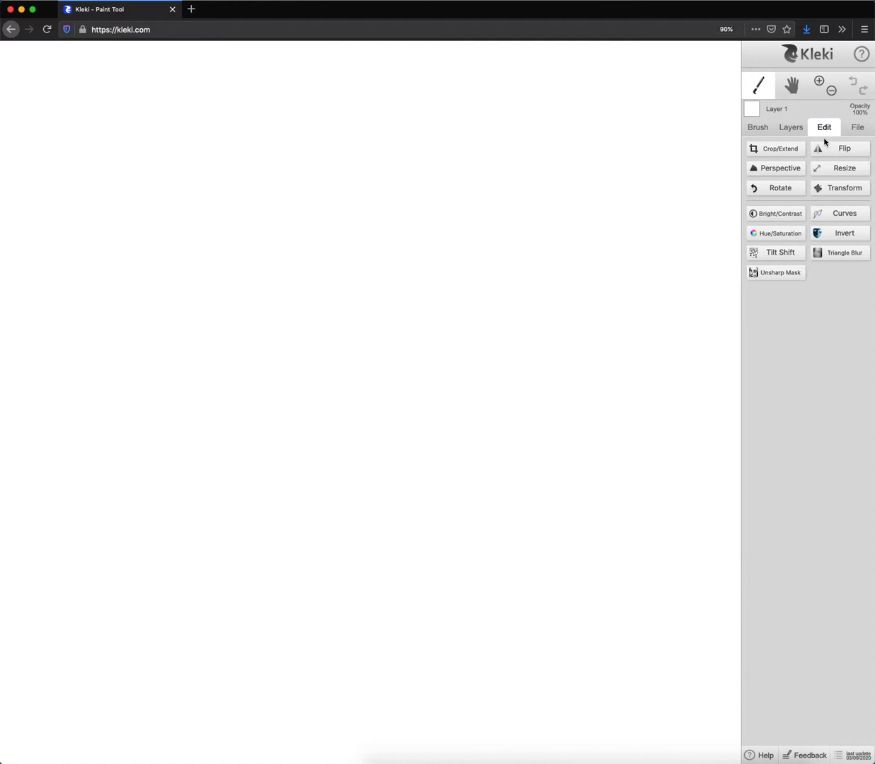
left_click(858, 128)
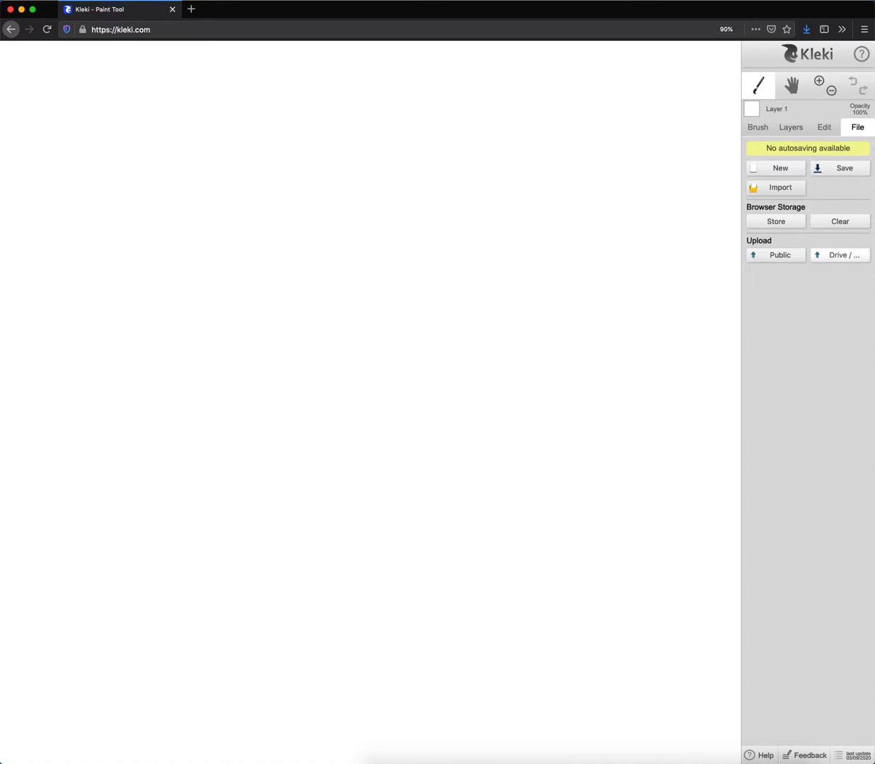
left_click(851, 177)
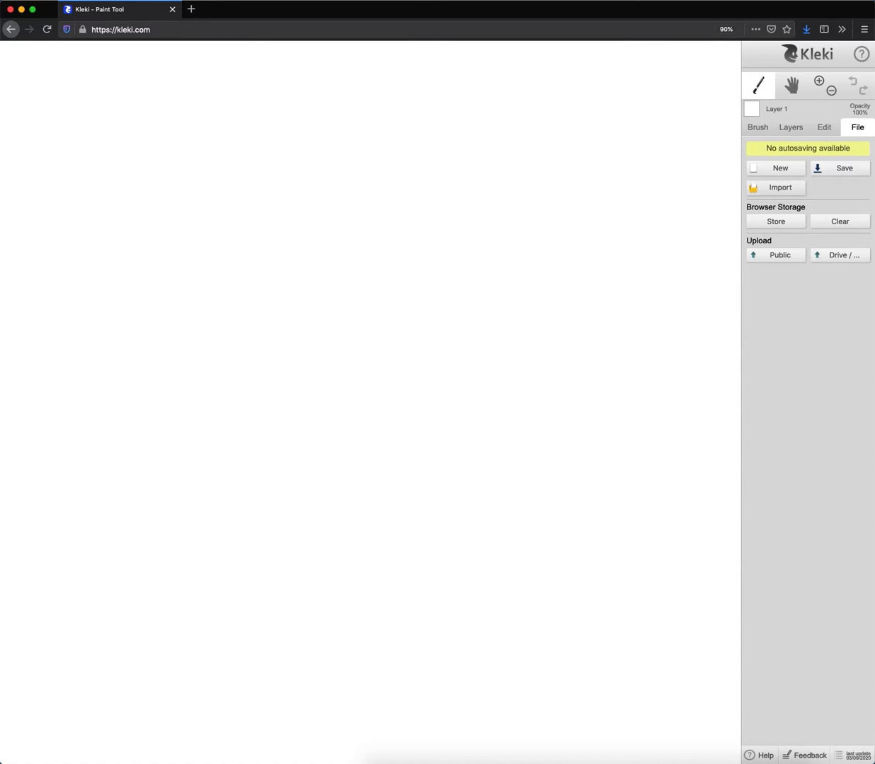
- Import the Digital Shading Exercises #1 worksheet as a new image, replacing the blank canvas
left_click_drag(649, 123, 363, 246)
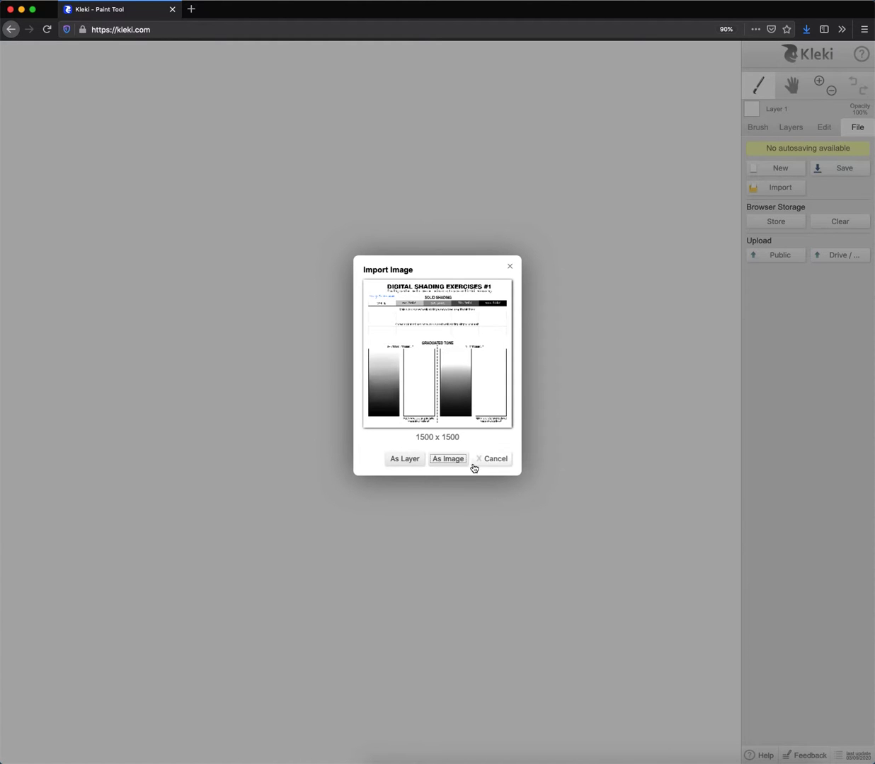
left_click(449, 460)
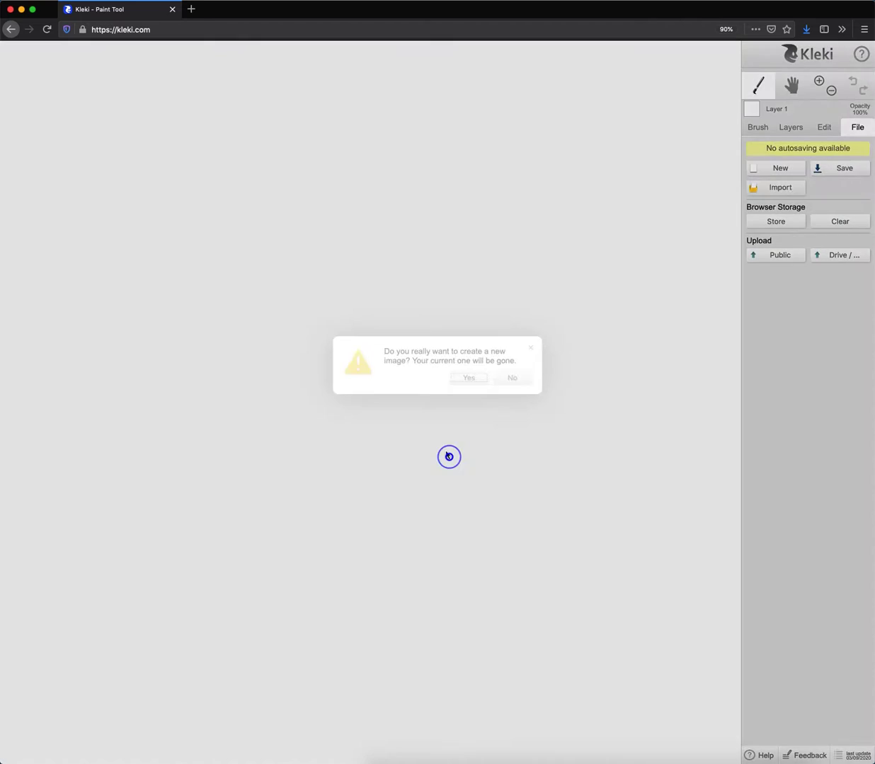
left_click(468, 380)
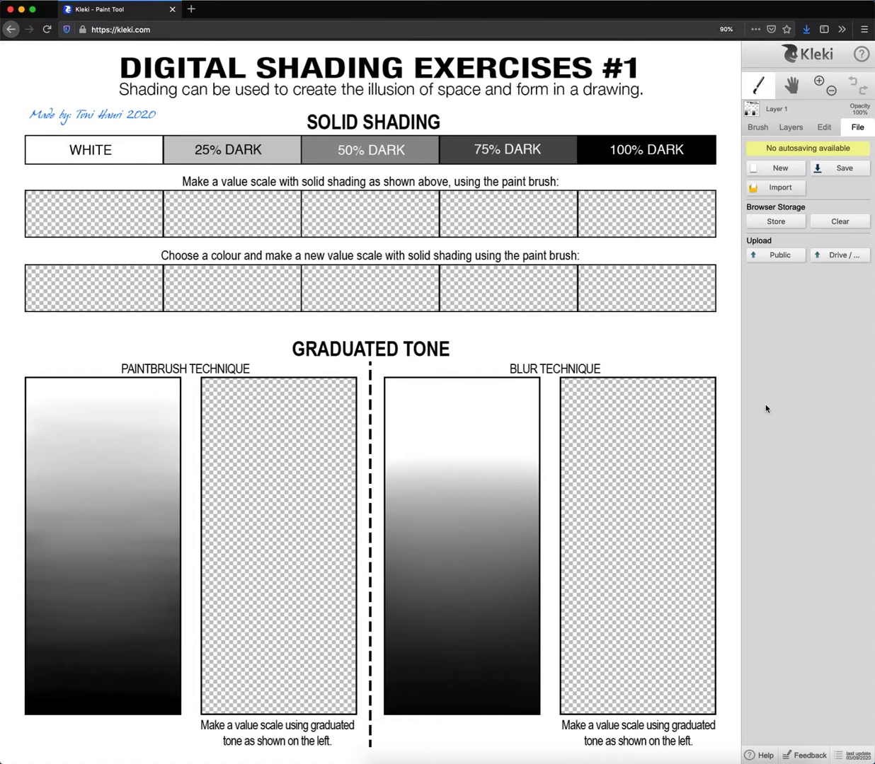
- Add a new empty layer and move it beneath the worksheet layer, Layer 1
left_click(791, 128)
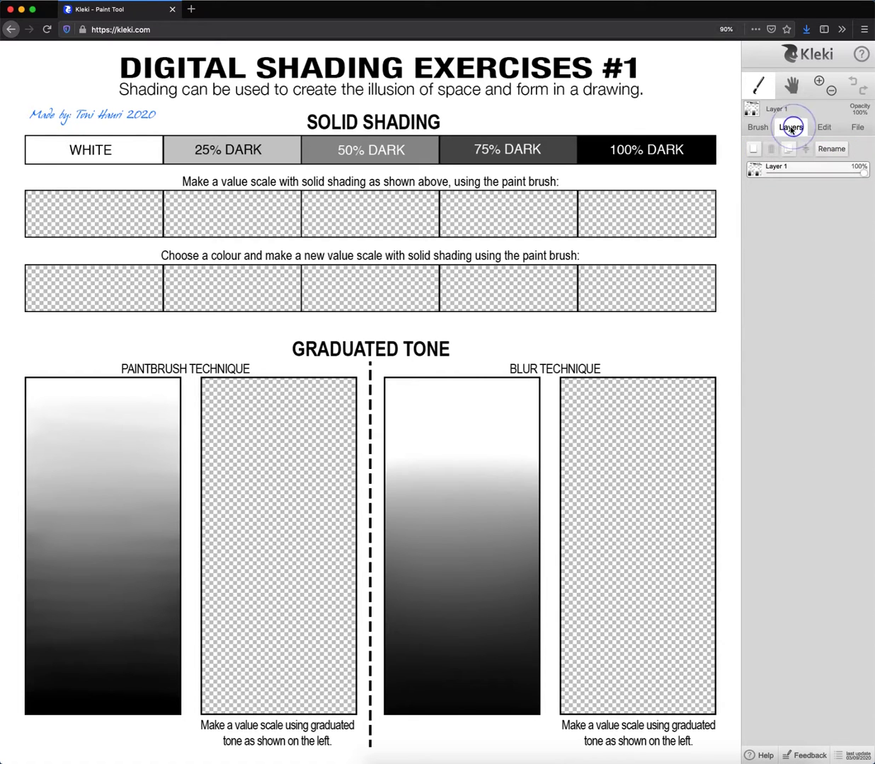
left_click(755, 151)
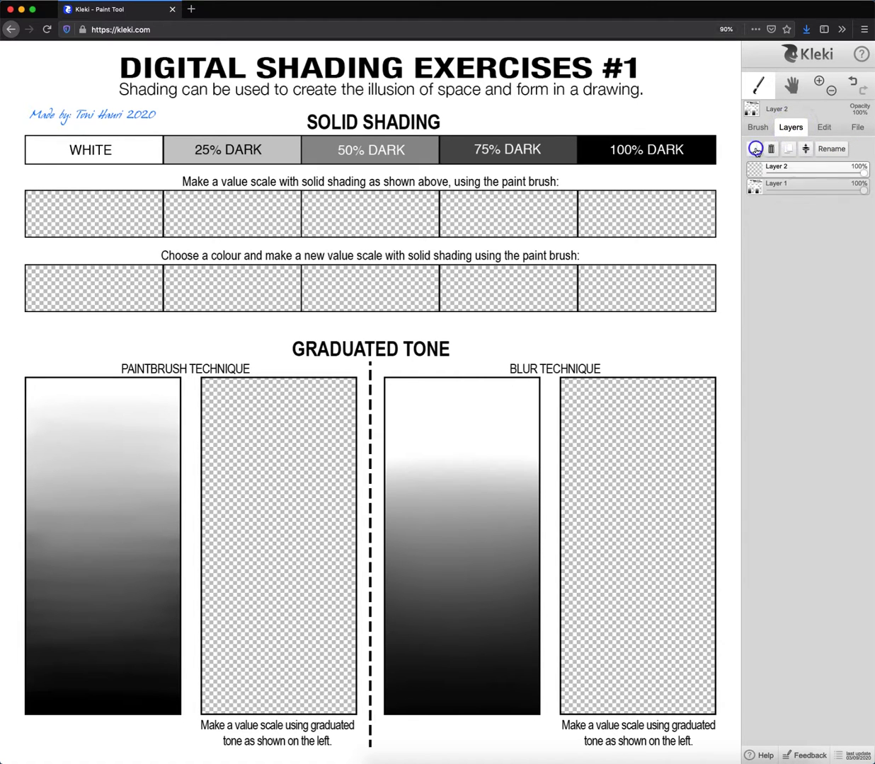
left_click(786, 167)
left_click_drag(805, 174, 789, 184)
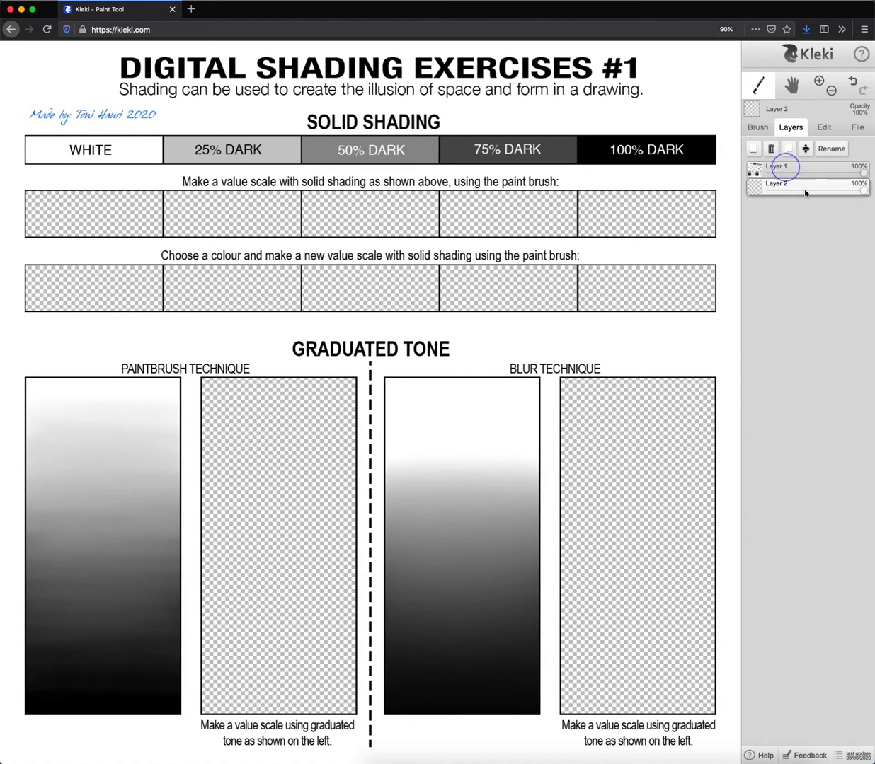
left_click(775, 167)
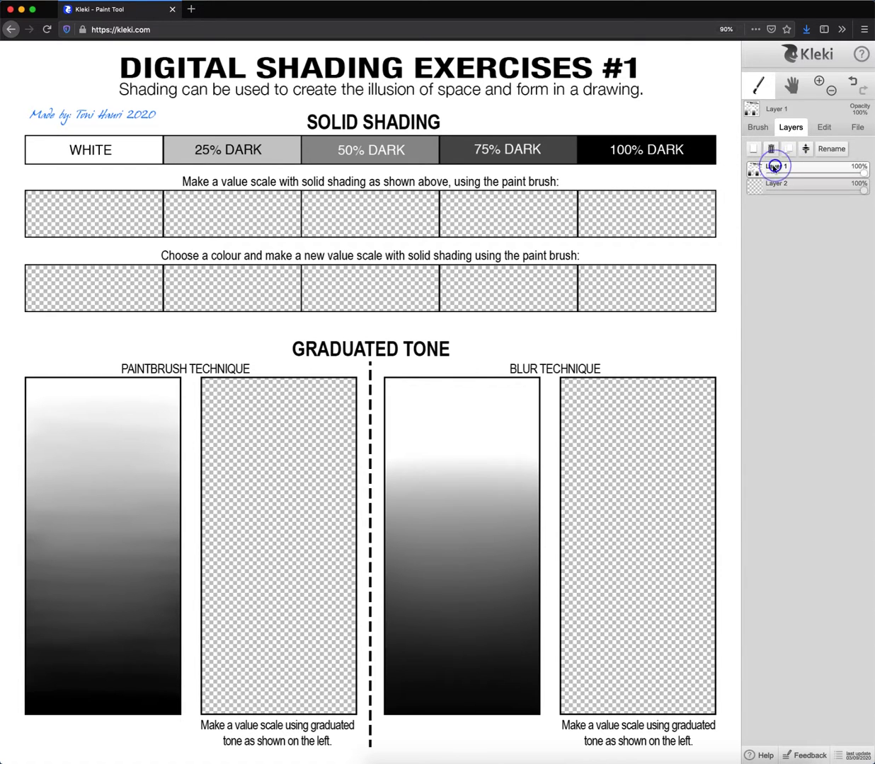
- Add three more empty layers directly above Layer 2, keeping them all beneath the worksheet layer
left_click(774, 186)
left_click(755, 149)
left_click(756, 149)
left_click(756, 149)
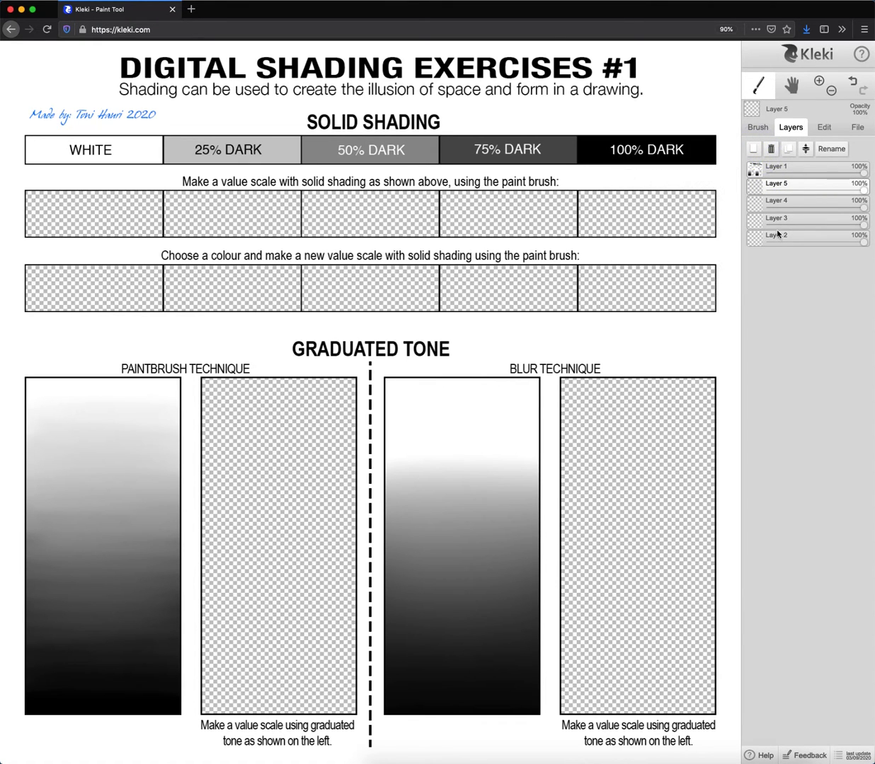
mouse_move(754, 229)
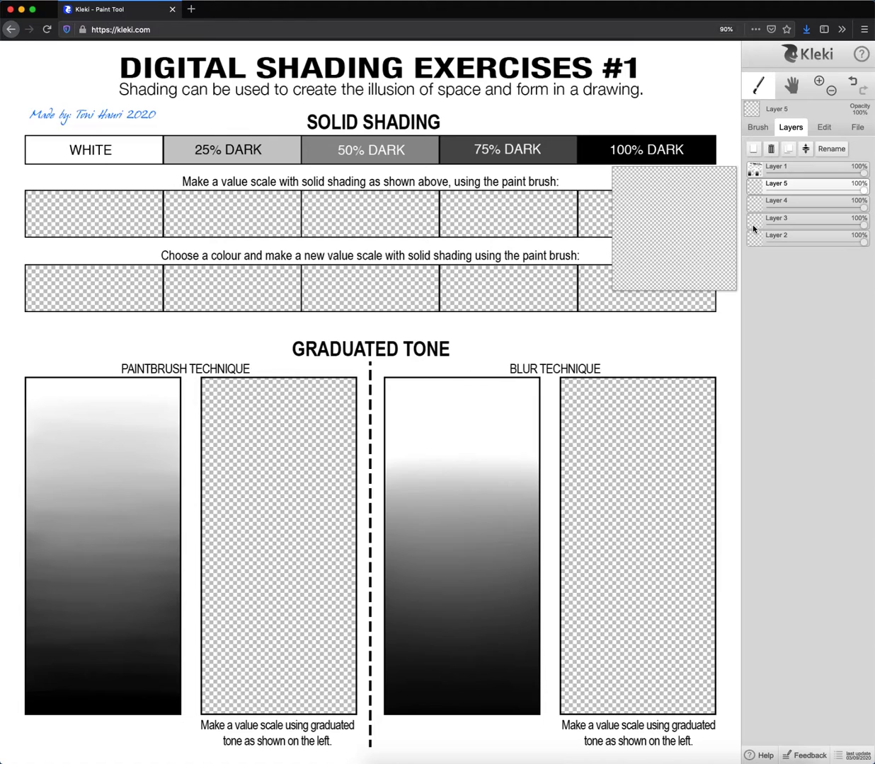
- Rename Layer 5 as SS 1 and Layer 4 as SS 2
double_click(777, 186)
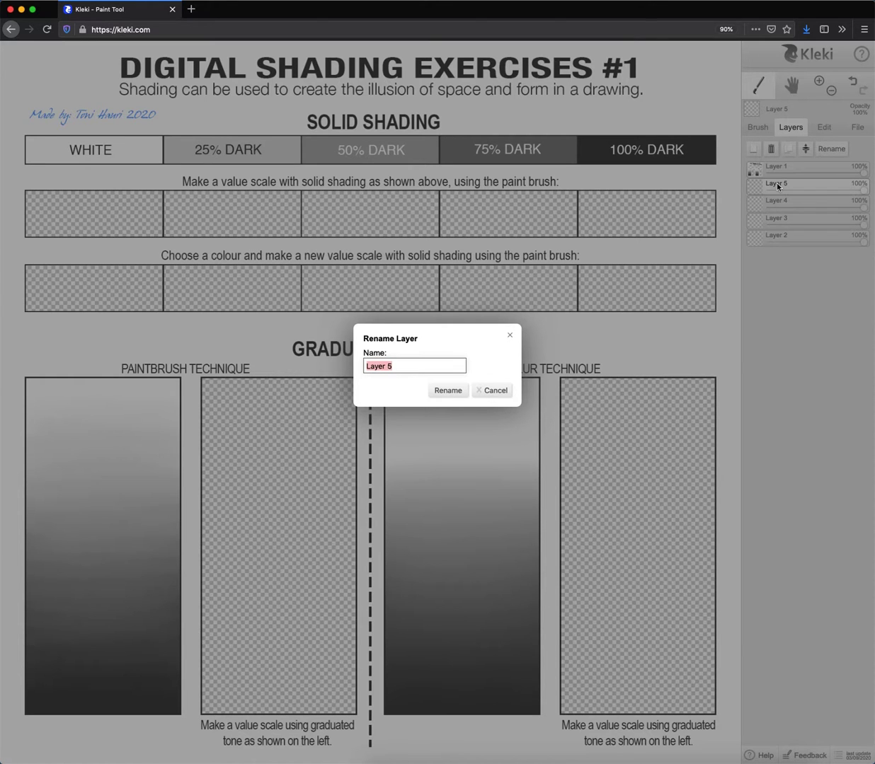
type("SS 1")
left_click(451, 390)
double_click(773, 203)
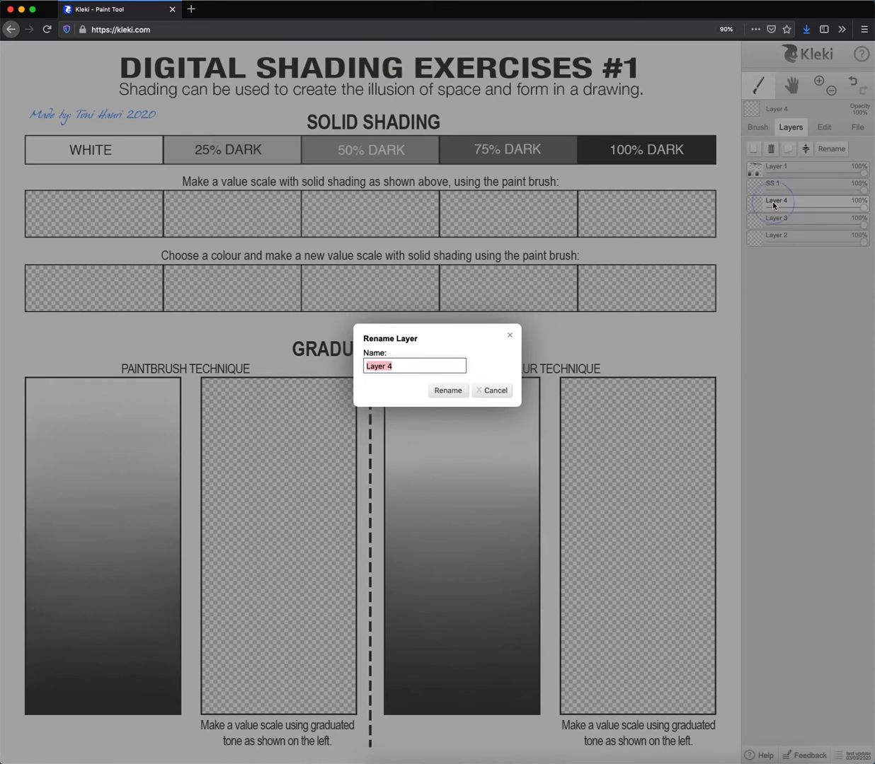
type("SS 2")
key("Return")
- Rename Layer 3 as GT 1 and Layer 2 as GT 2
double_click(770, 222)
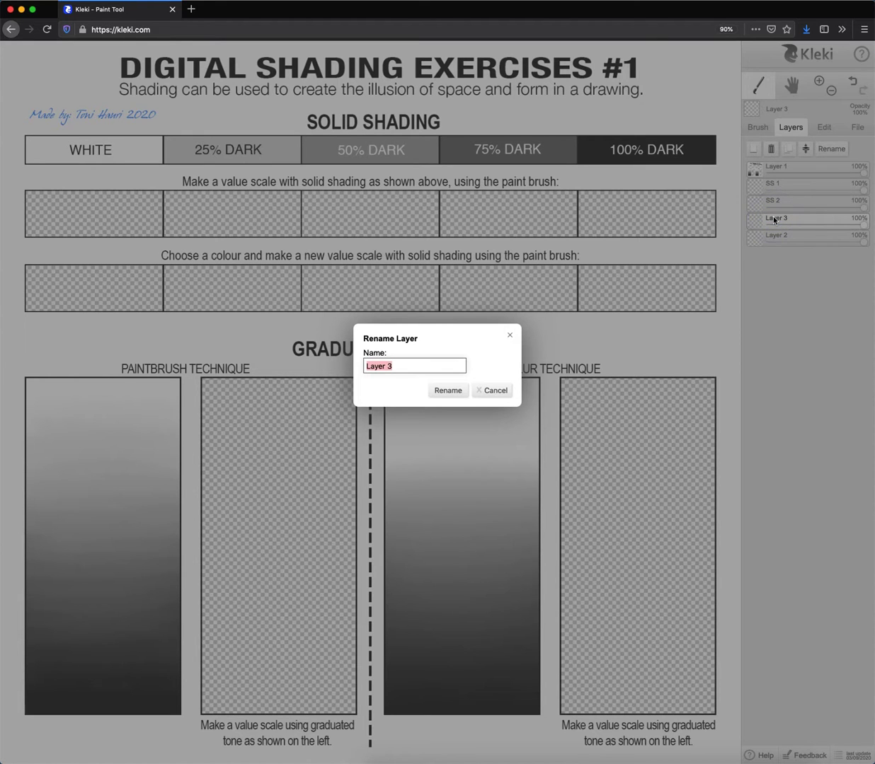
type("GT 1")
key("Return")
left_click(783, 236)
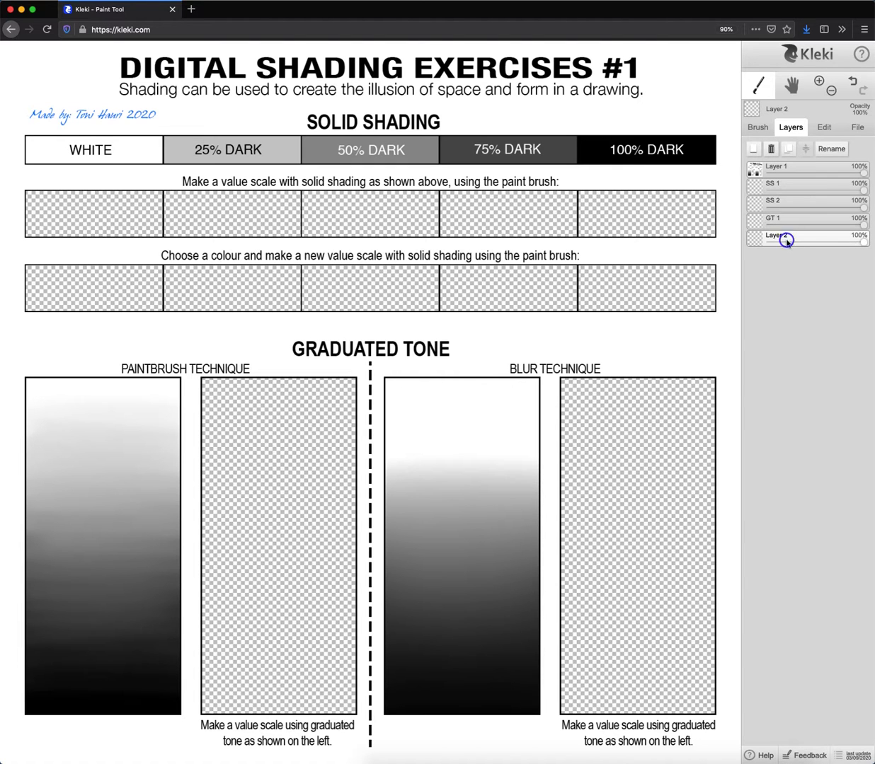
double_click(779, 237)
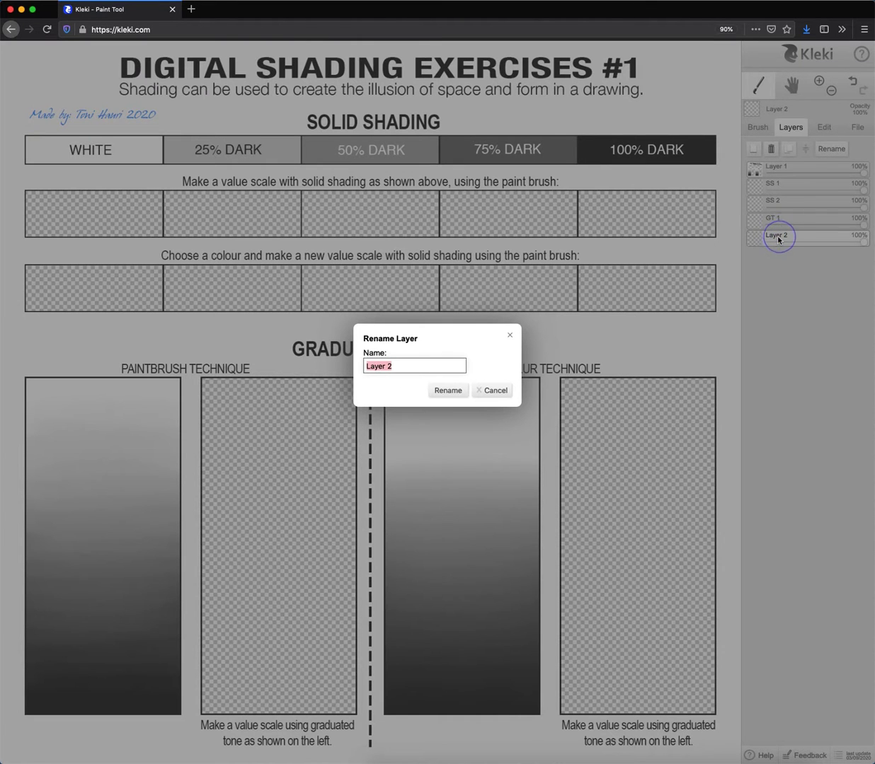
type("GT")
key("Return")
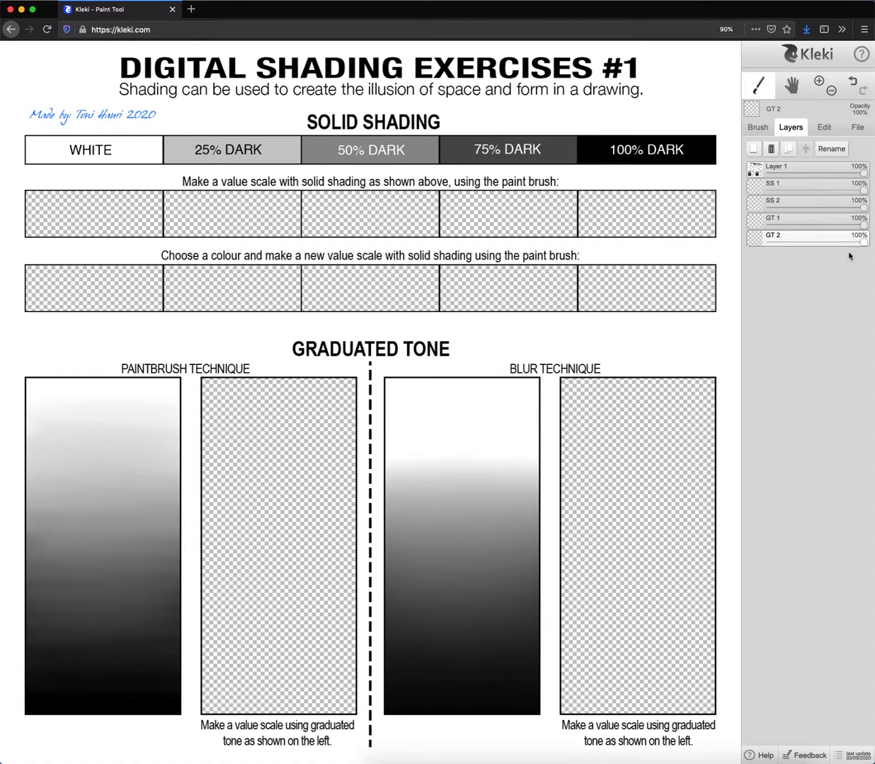
- On layer SS 1, enable pressure-controlled brush opacity and paint the first box of the upper solid-shading scale white
left_click(782, 188)
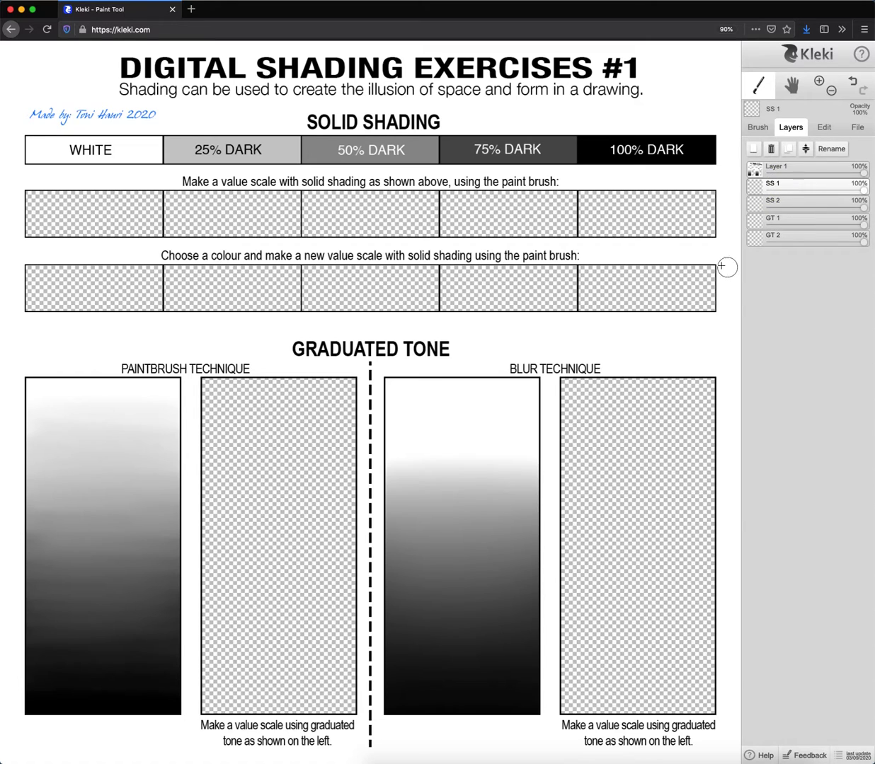
left_click(757, 129)
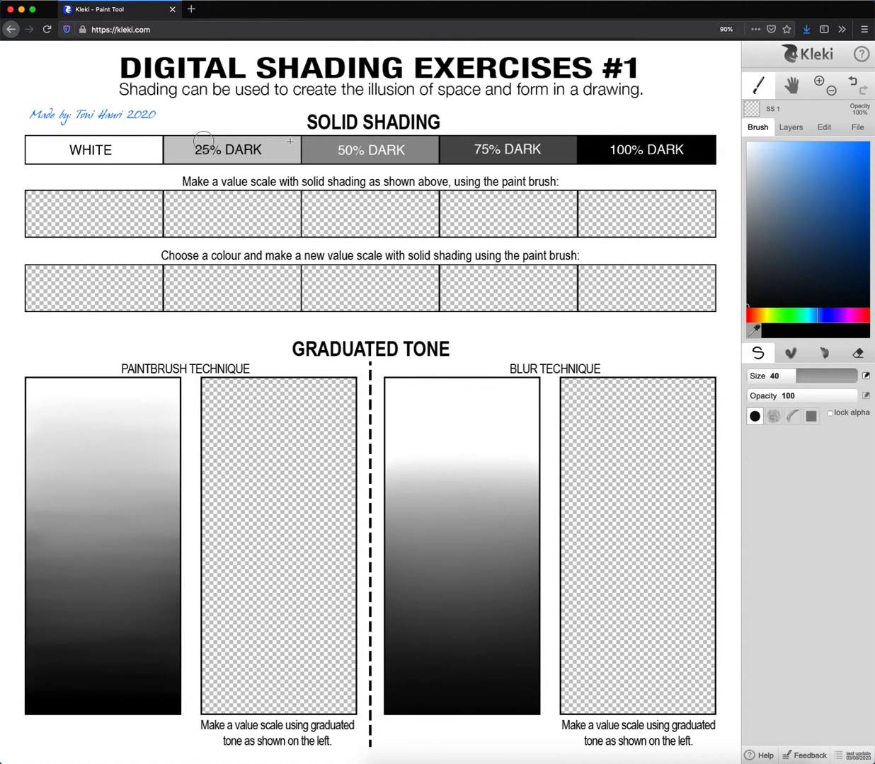
left_click_drag(764, 156, 747, 142)
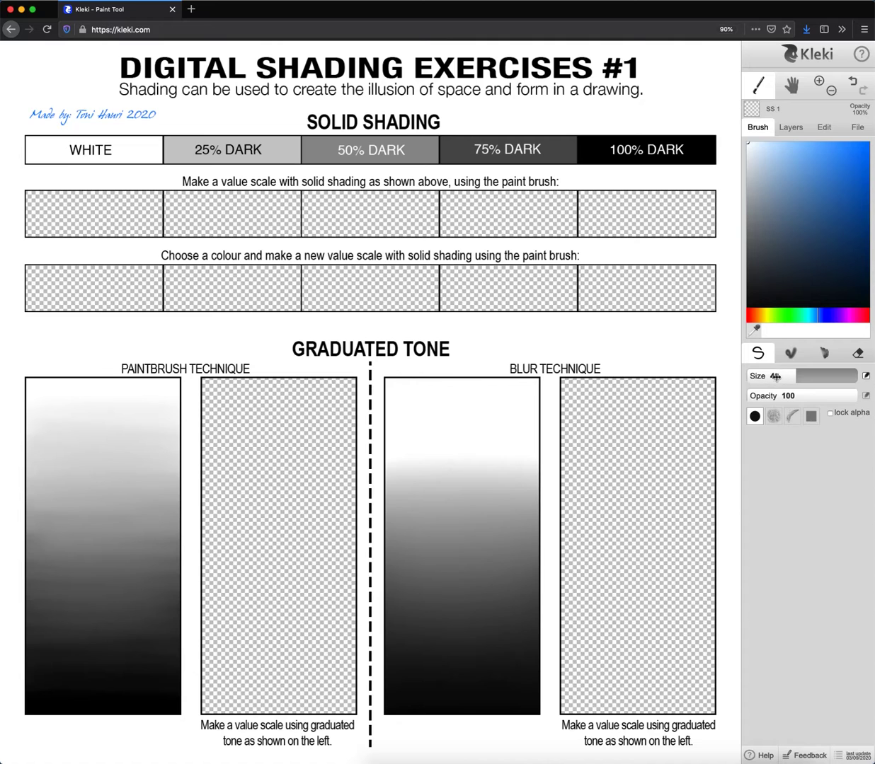
left_click(866, 395)
mouse_move(24, 200)
left_mouse_down()
mouse_move(33, 227)
mouse_move(45, 203)
mouse_move(120, 221)
mouse_move(119, 189)
mouse_move(82, 233)
left_mouse_up()
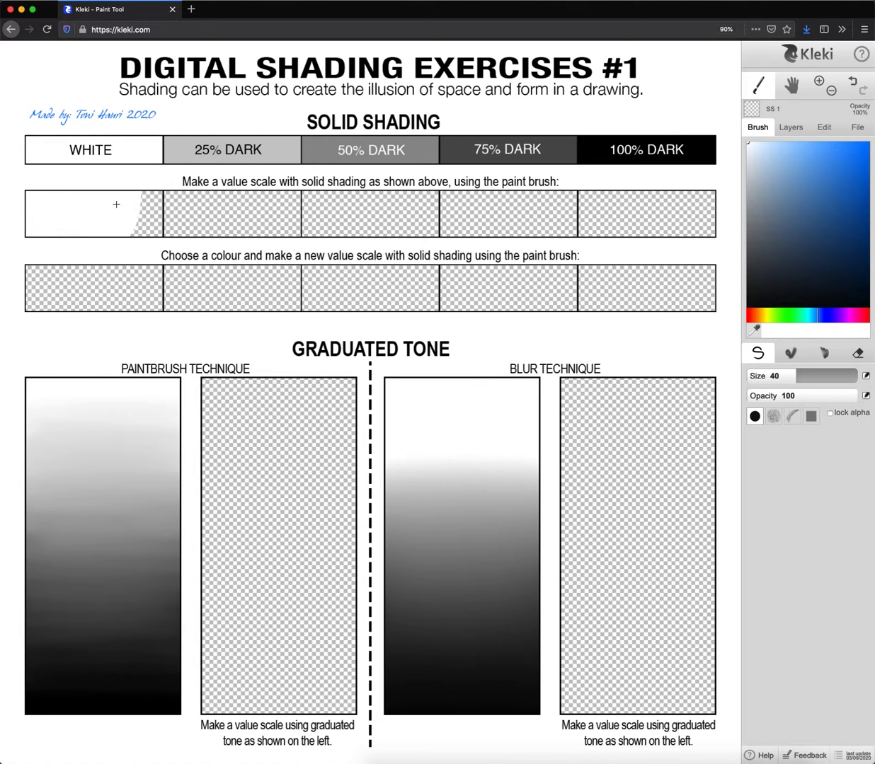
mouse_move(138, 202)
left_mouse_down()
mouse_move(146, 190)
mouse_move(147, 216)
mouse_move(154, 191)
mouse_move(134, 202)
left_mouse_up()
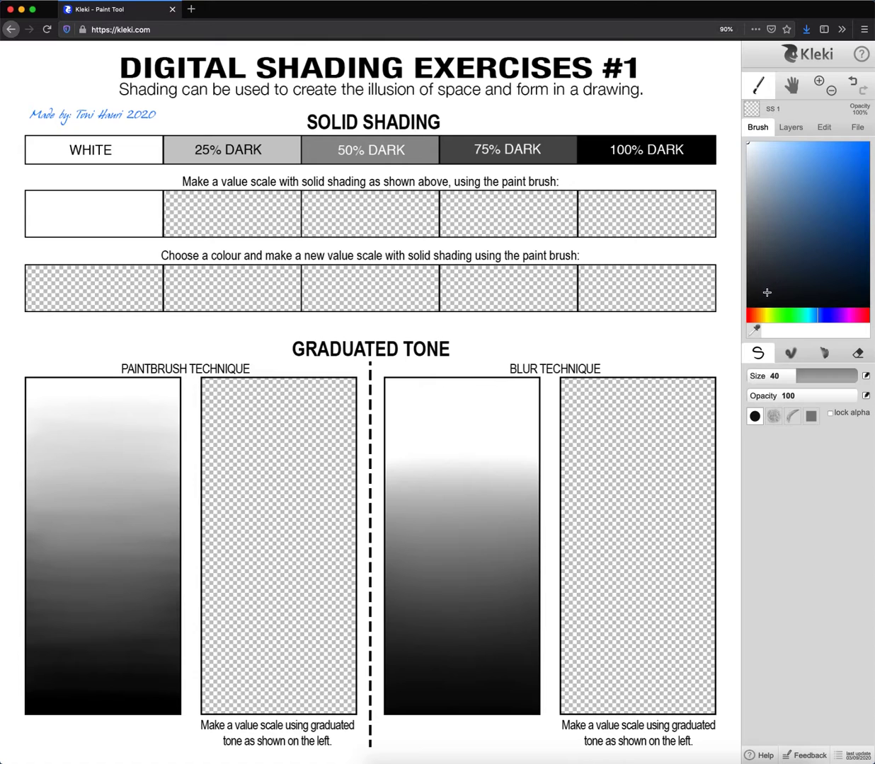
- Sample the grey of the 25% DARK swatch and fill the second box of the upper value scale with it
left_click(755, 330)
left_click(278, 151)
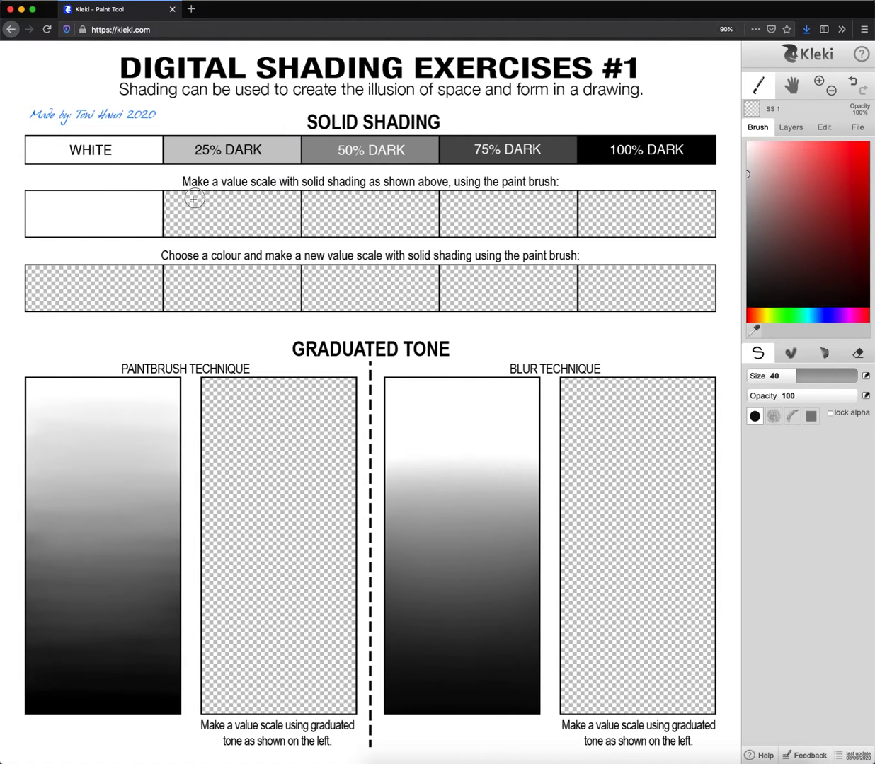
mouse_move(186, 206)
left_mouse_down()
mouse_move(176, 199)
mouse_move(175, 237)
mouse_move(172, 191)
mouse_move(216, 189)
mouse_move(202, 223)
mouse_move(187, 193)
mouse_move(214, 207)
mouse_move(208, 230)
mouse_move(238, 189)
mouse_move(256, 234)
mouse_move(268, 206)
mouse_move(284, 223)
left_mouse_up()
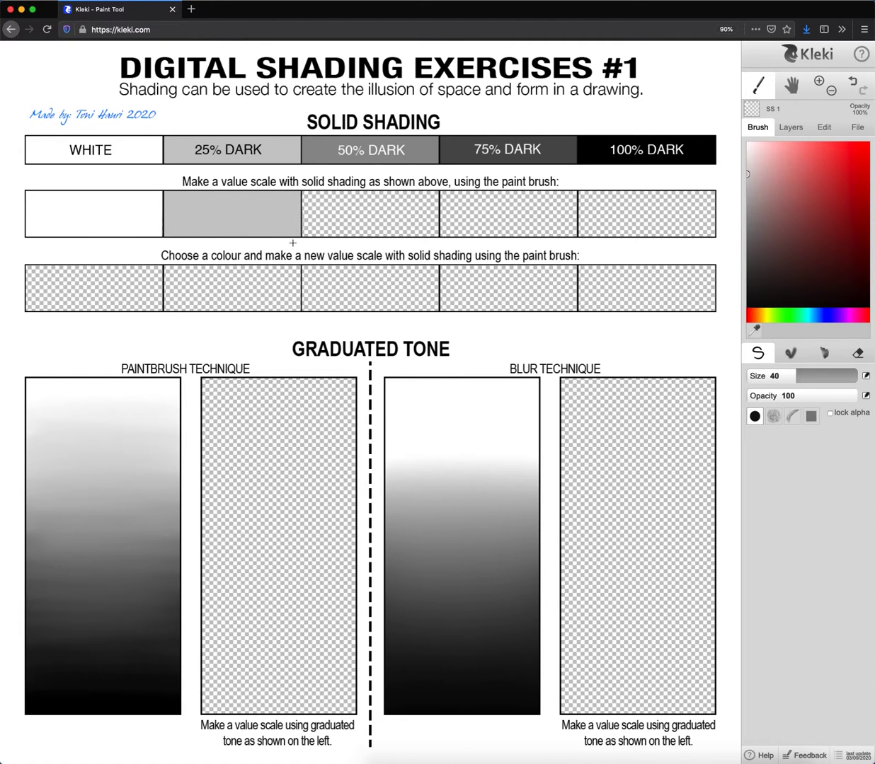
- Sample the 50% DARK swatch and fill the third box of the upper value scale, undoing the stroke that spills into the second box
left_click(756, 330)
left_click(416, 149)
mouse_move(330, 232)
left_mouse_down()
mouse_move(329, 189)
mouse_move(321, 214)
mouse_move(311, 188)
mouse_move(320, 232)
left_mouse_up()
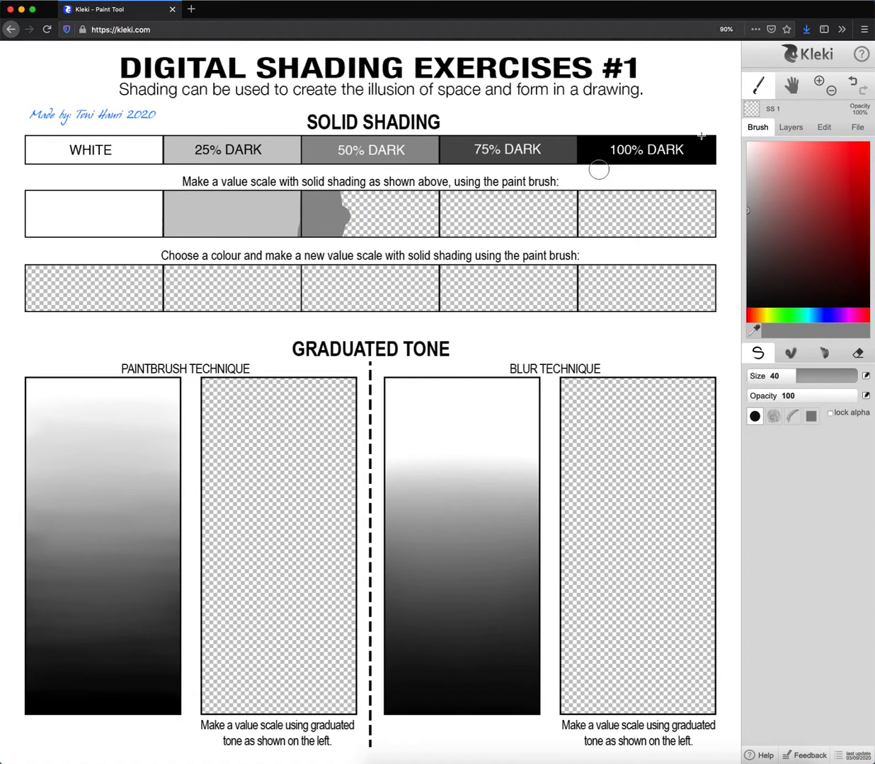
left_click(849, 86)
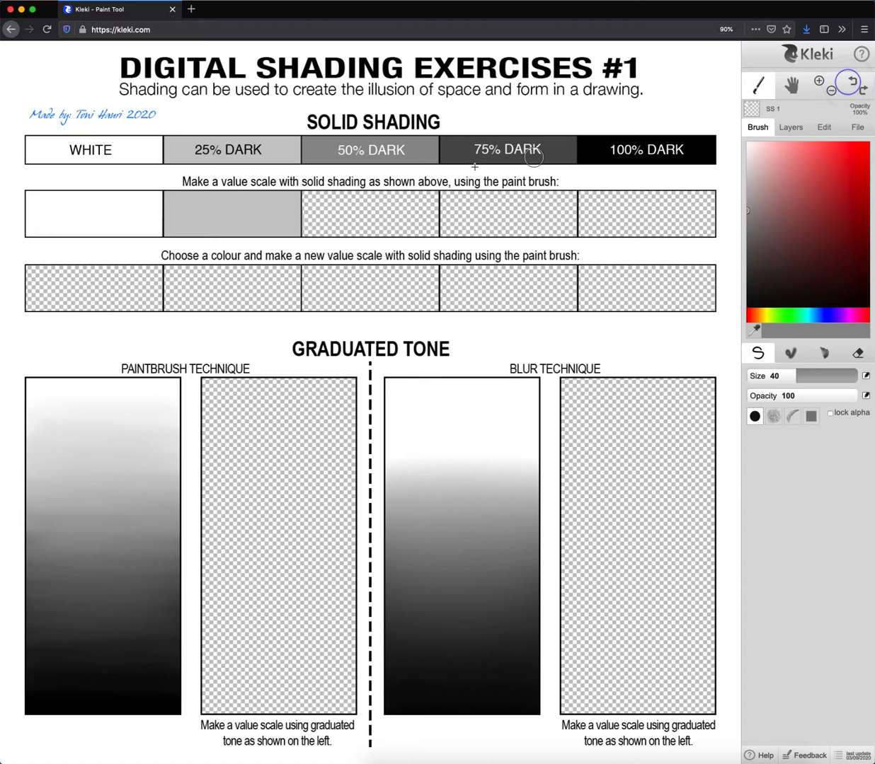
mouse_move(351, 205)
left_mouse_down()
mouse_move(329, 216)
mouse_move(312, 193)
mouse_move(314, 225)
left_mouse_up()
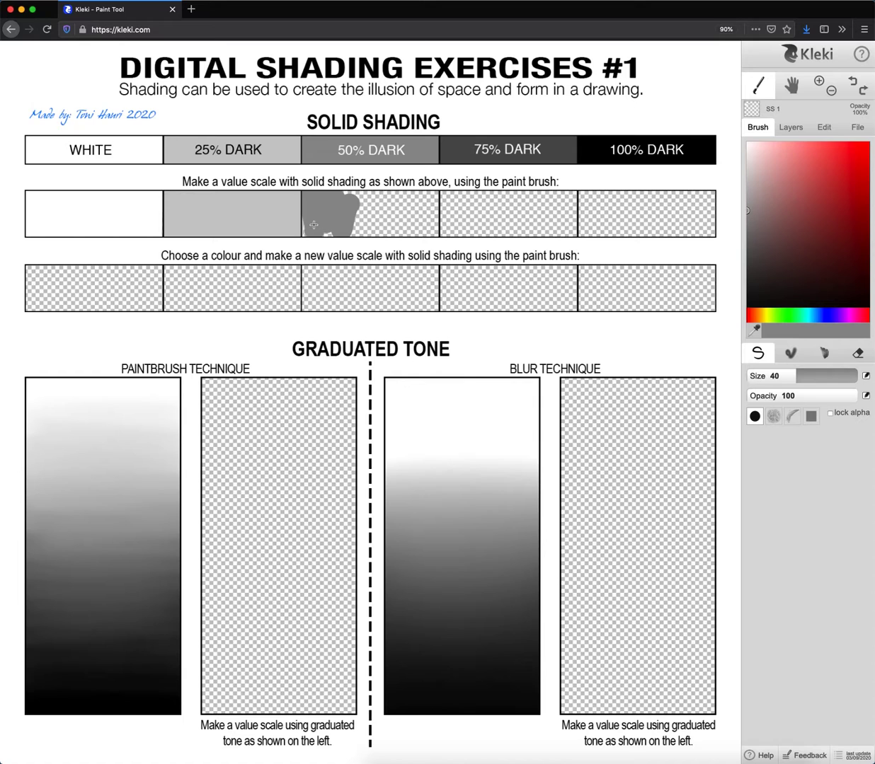
mouse_move(351, 193)
left_mouse_down()
mouse_move(379, 236)
mouse_move(404, 193)
mouse_move(409, 231)
mouse_move(418, 193)
mouse_move(420, 231)
mouse_move(425, 196)
mouse_move(425, 232)
left_mouse_up()
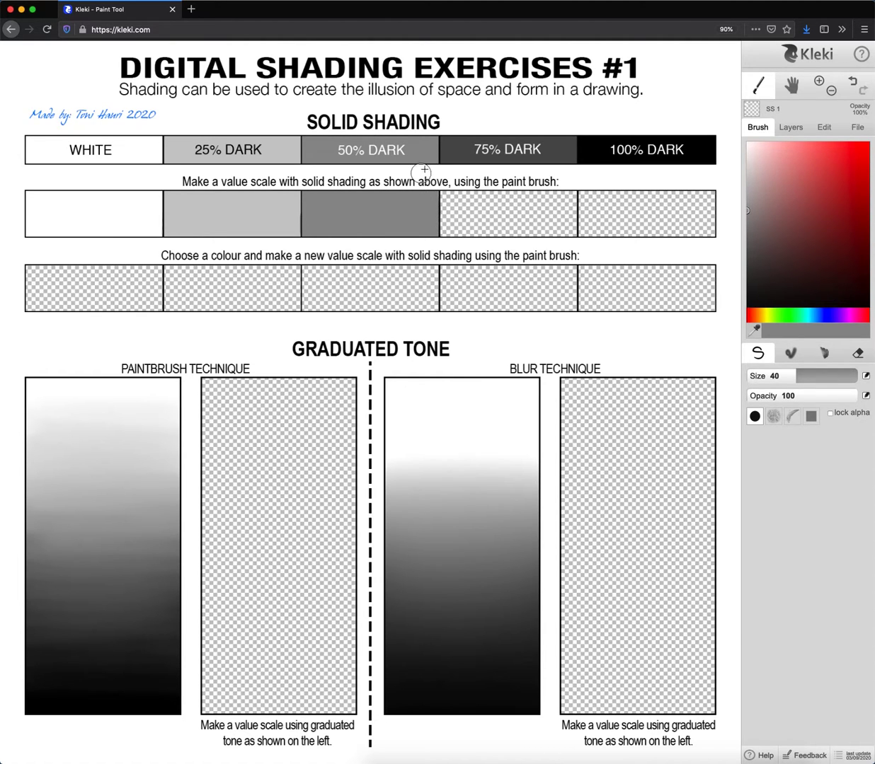
- Fill the fourth and fifth boxes of the upper value scale with colours sampled from the 75% DARK and 100% DARK swatches
left_click(465, 146, "alt")
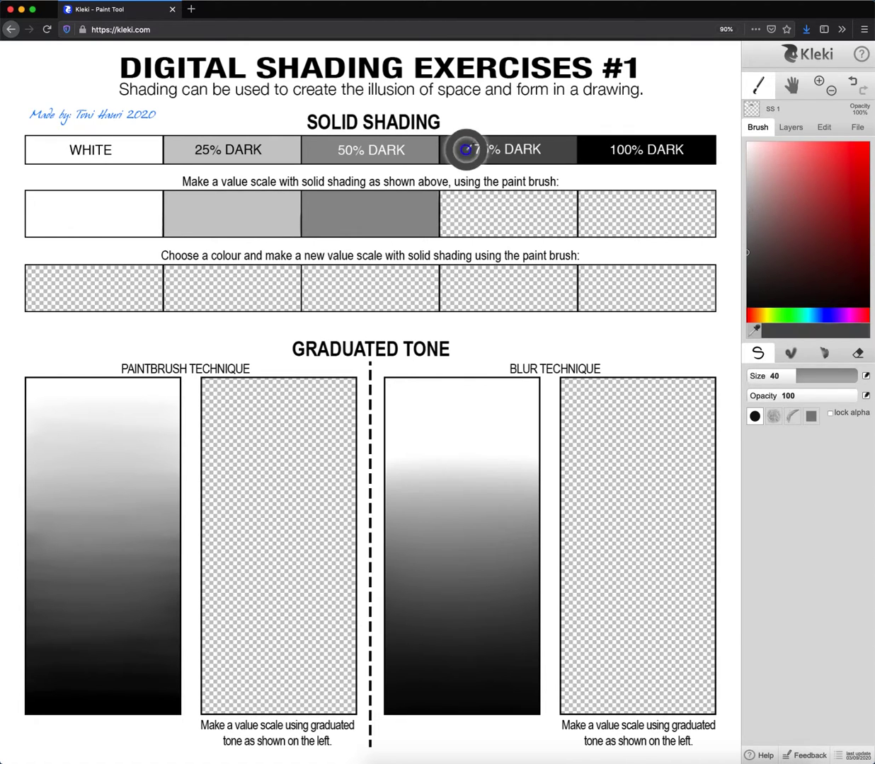
mouse_move(487, 207)
left_mouse_down()
mouse_move(450, 193)
mouse_move(449, 234)
mouse_move(460, 186)
mouse_move(465, 232)
mouse_move(488, 201)
mouse_move(496, 243)
mouse_move(512, 188)
mouse_move(510, 221)
mouse_move(525, 223)
mouse_move(537, 181)
mouse_move(535, 235)
mouse_move(544, 189)
mouse_move(552, 222)
mouse_move(568, 226)
mouse_move(568, 183)
left_mouse_up()
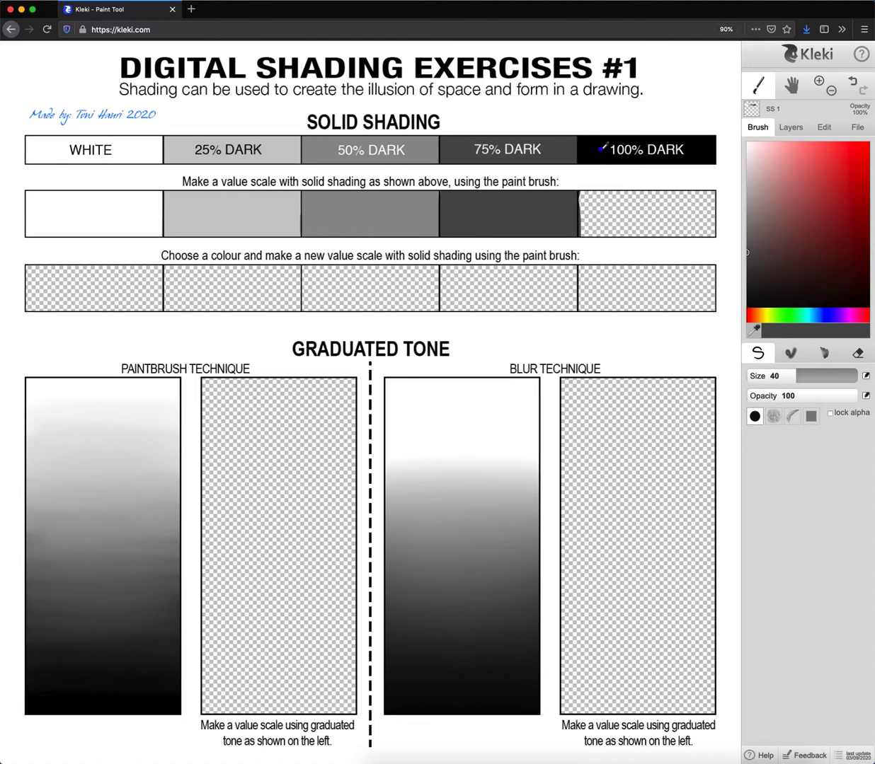
left_click(603, 147, "alt")
mouse_move(648, 196)
left_mouse_down()
mouse_move(592, 203)
mouse_move(588, 190)
mouse_move(588, 244)
mouse_move(605, 209)
mouse_move(652, 191)
mouse_move(702, 221)
left_mouse_up()
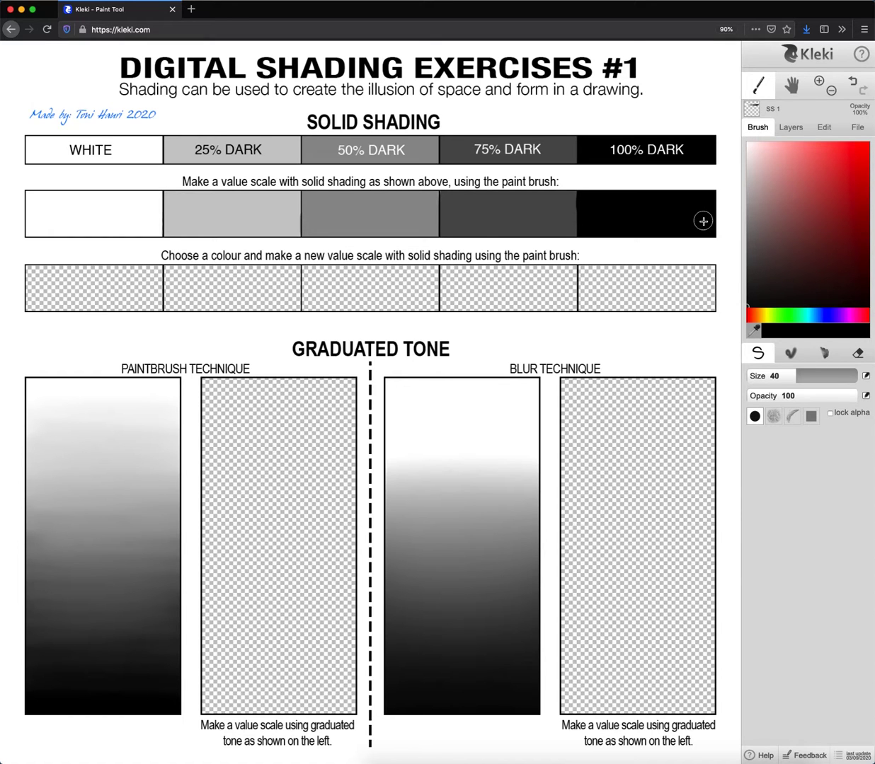
- On layer SS 2, choose a light blue and fill the first box of the lower solid-shading value scale
left_click(791, 128)
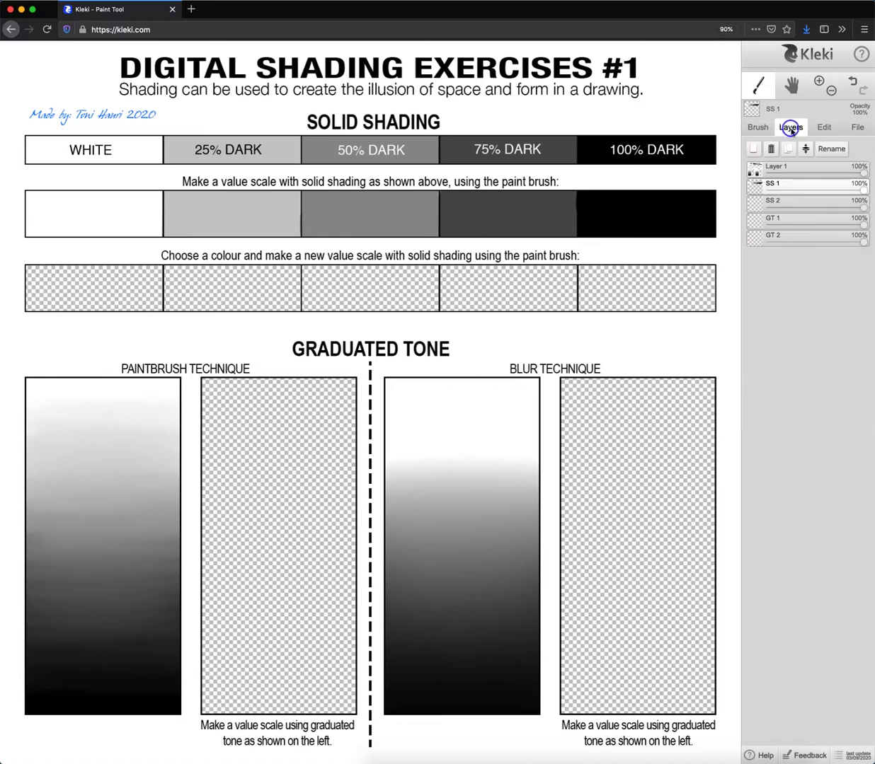
left_click(786, 204)
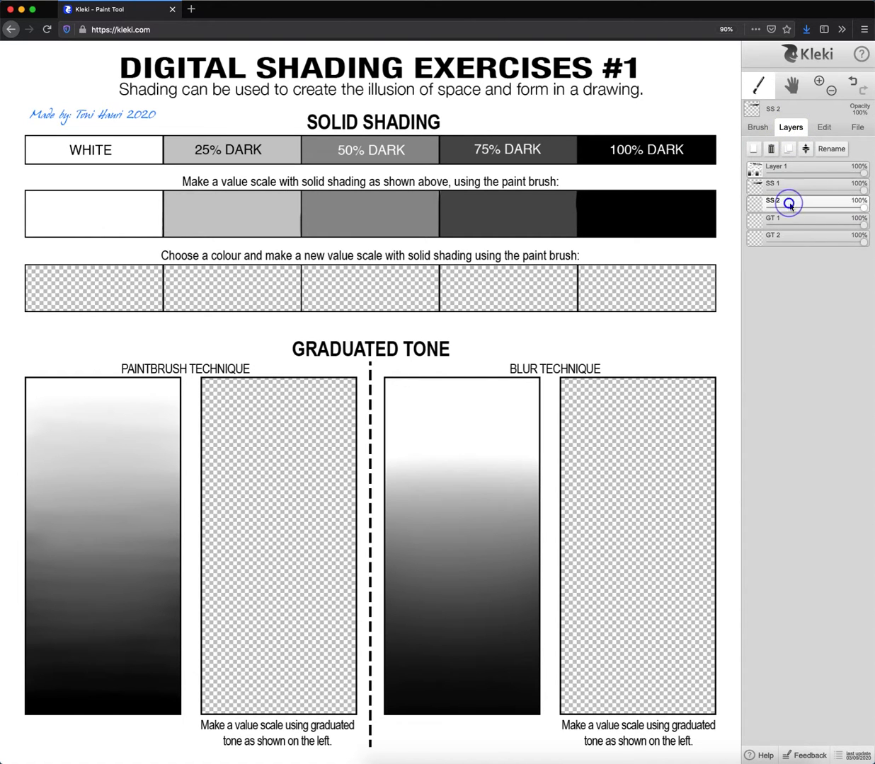
left_click(758, 127)
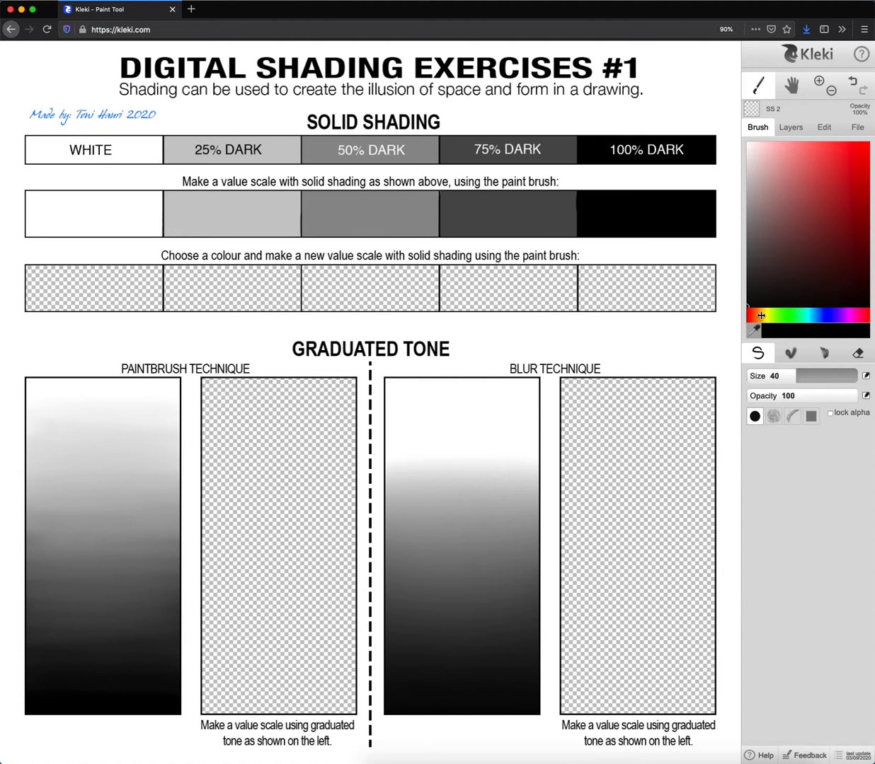
left_click_drag(750, 316, 817, 314)
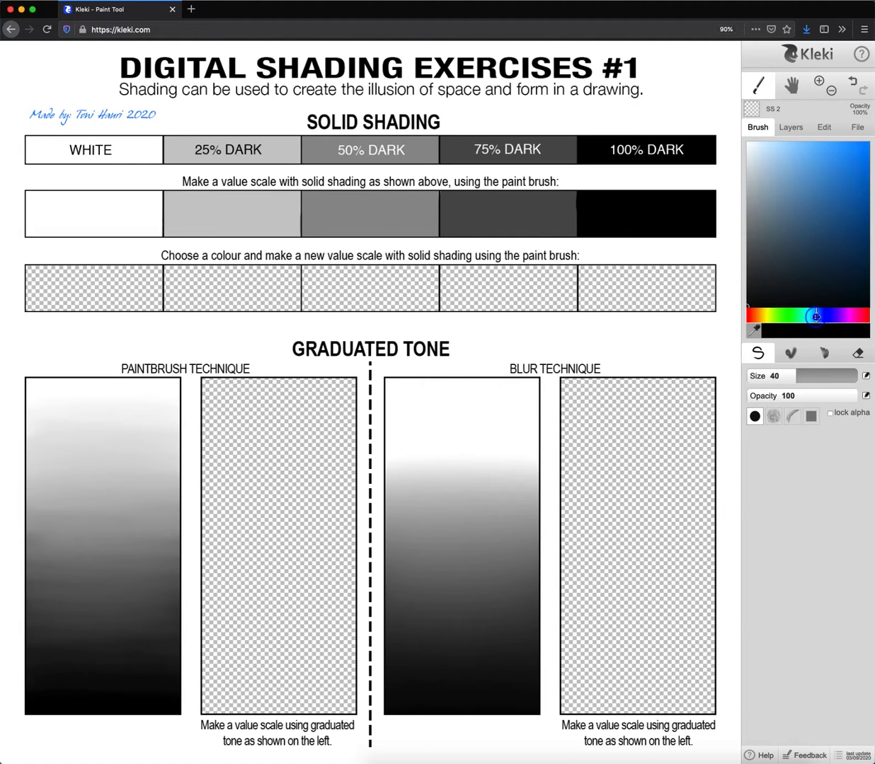
left_click(783, 147)
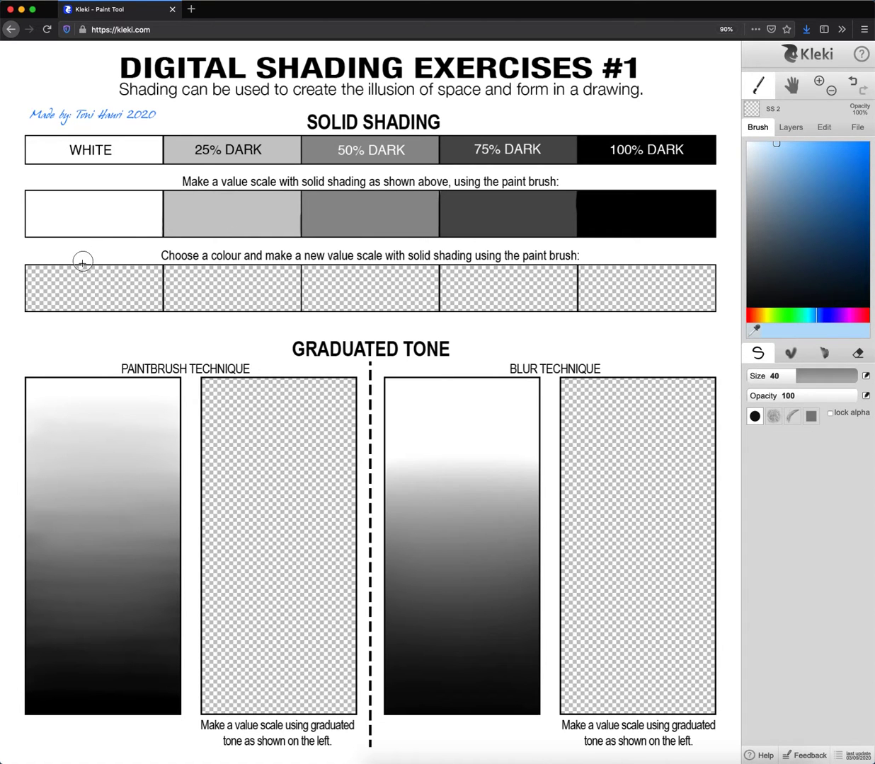
mouse_move(51, 278)
left_mouse_down()
mouse_move(41, 310)
mouse_move(43, 266)
mouse_move(53, 304)
mouse_move(61, 269)
mouse_move(71, 306)
mouse_move(77, 260)
mouse_move(85, 315)
mouse_move(88, 269)
mouse_move(28, 313)
mouse_move(32, 274)
mouse_move(38, 317)
mouse_move(73, 263)
mouse_move(94, 285)
mouse_move(99, 310)
mouse_move(124, 270)
mouse_move(133, 302)
mouse_move(144, 271)
mouse_move(143, 302)
left_mouse_up()
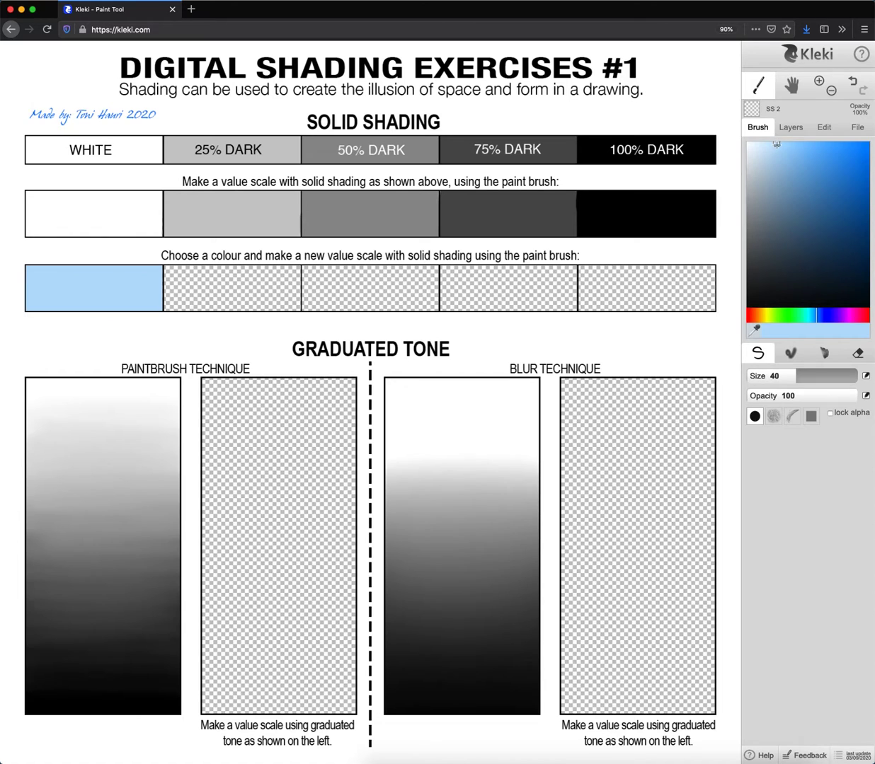
- Pick a slightly darker, muted shade of the same blue and fill the second box of the lower value scale
left_click_drag(777, 145, 776, 176)
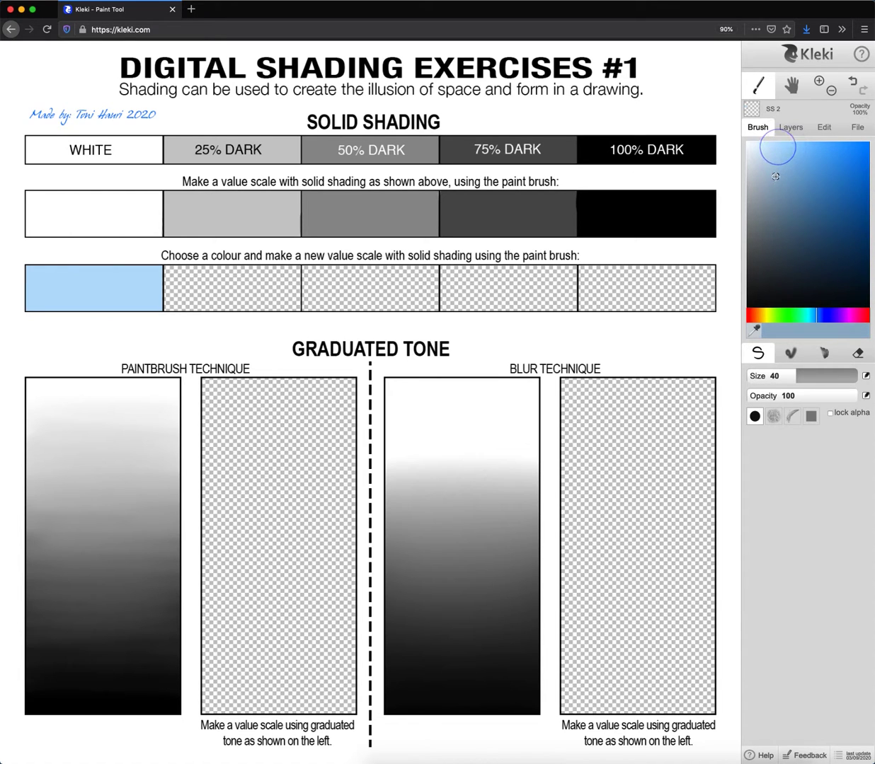
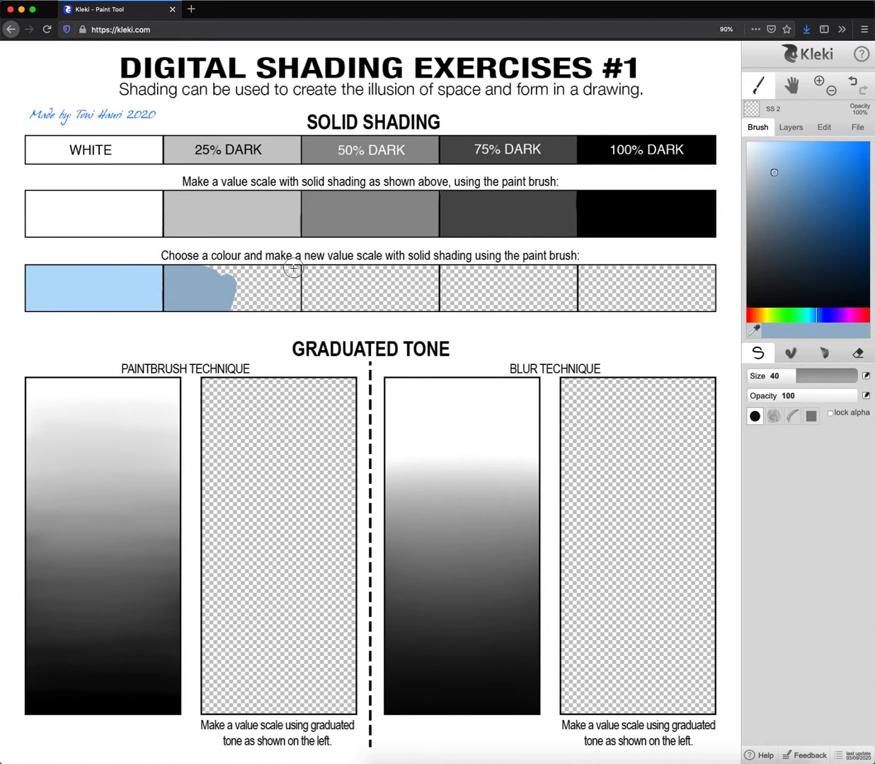
left_click_drag(292, 269, 291, 268)
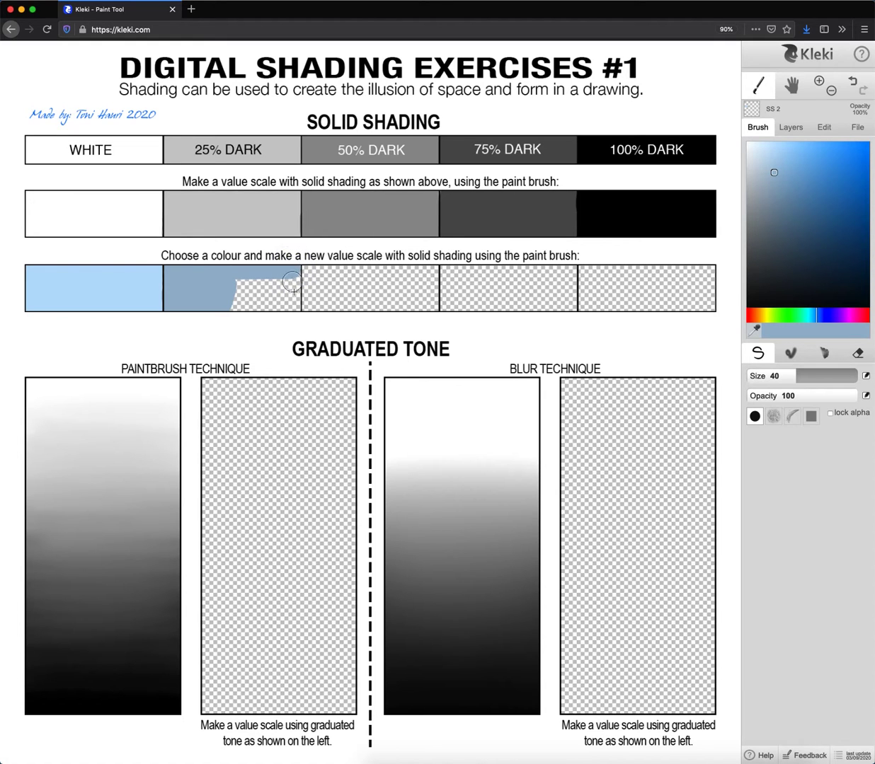
mouse_move(289, 314)
left_mouse_down()
mouse_move(283, 301)
mouse_move(222, 289)
mouse_move(263, 291)
left_mouse_up()
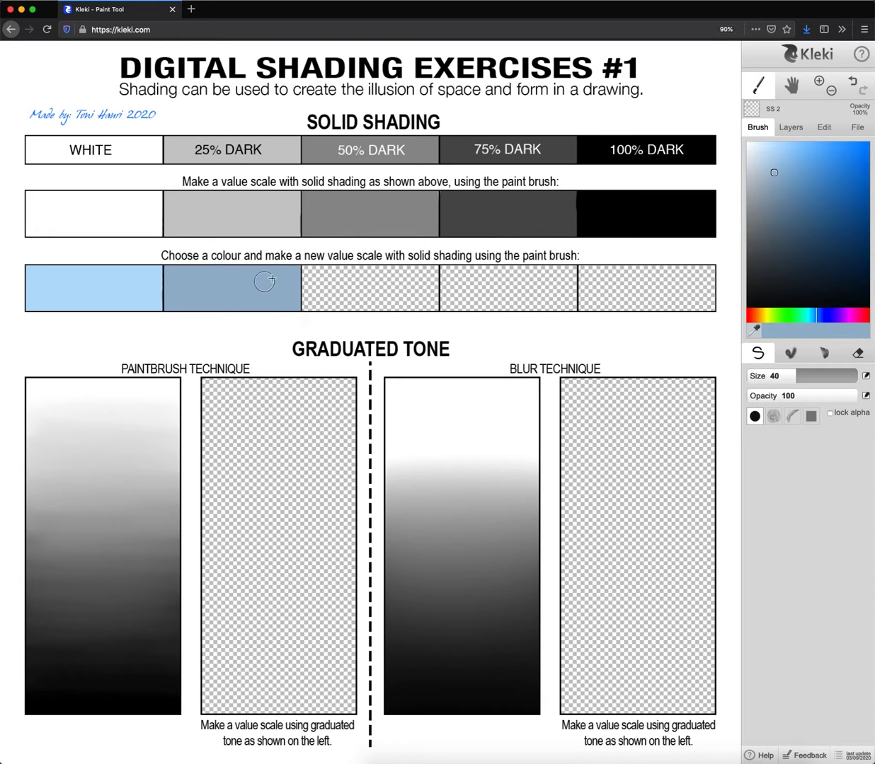
- Pick a medium-dark slate shade of the blue and fill the third box of the lower value scale
left_click(776, 209)
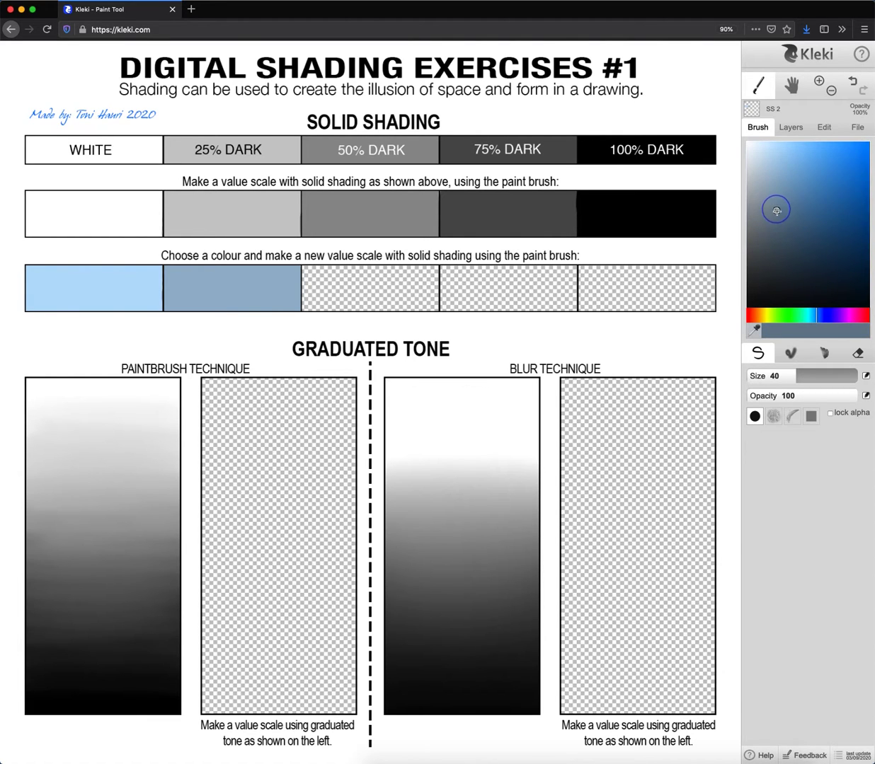
mouse_move(338, 271)
left_mouse_down()
mouse_move(323, 280)
mouse_move(312, 270)
mouse_move(316, 291)
mouse_move(312, 285)
left_mouse_up()
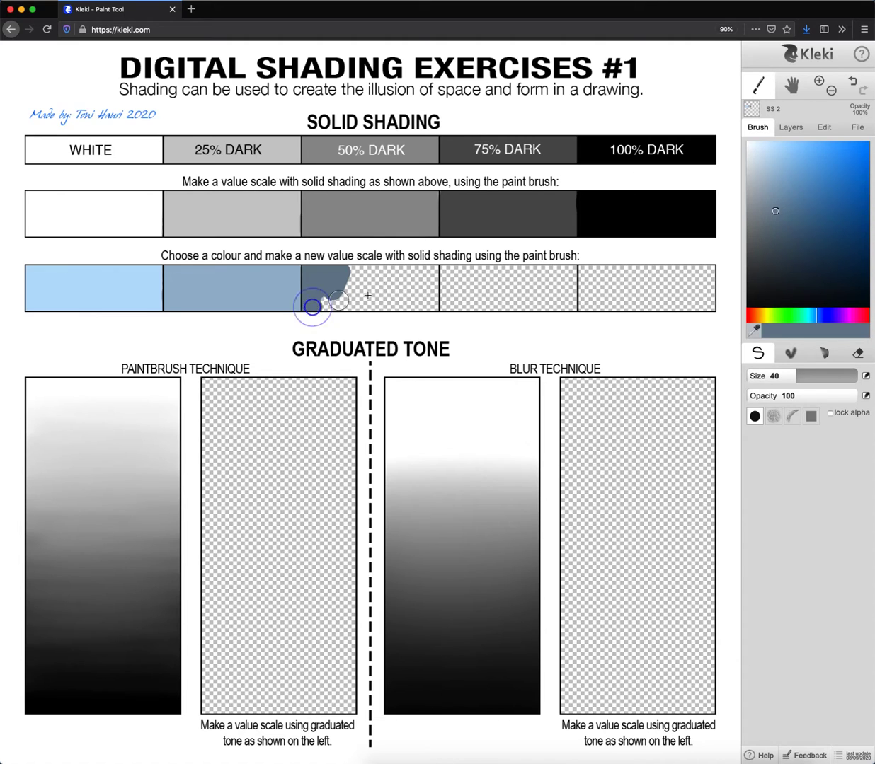
left_click(427, 306, "shift")
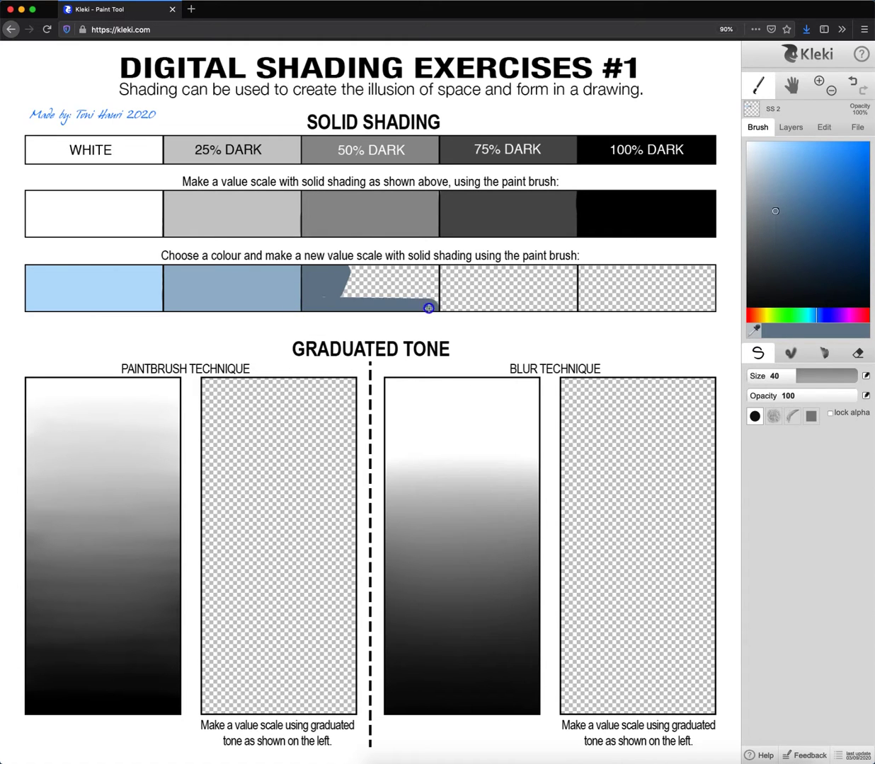
left_click_drag(428, 306, 432, 306)
left_click(425, 267, "shift")
mouse_move(426, 267)
left_mouse_down()
mouse_move(349, 268)
mouse_move(328, 294)
mouse_move(357, 281)
mouse_move(390, 282)
mouse_move(416, 288)
left_mouse_up()
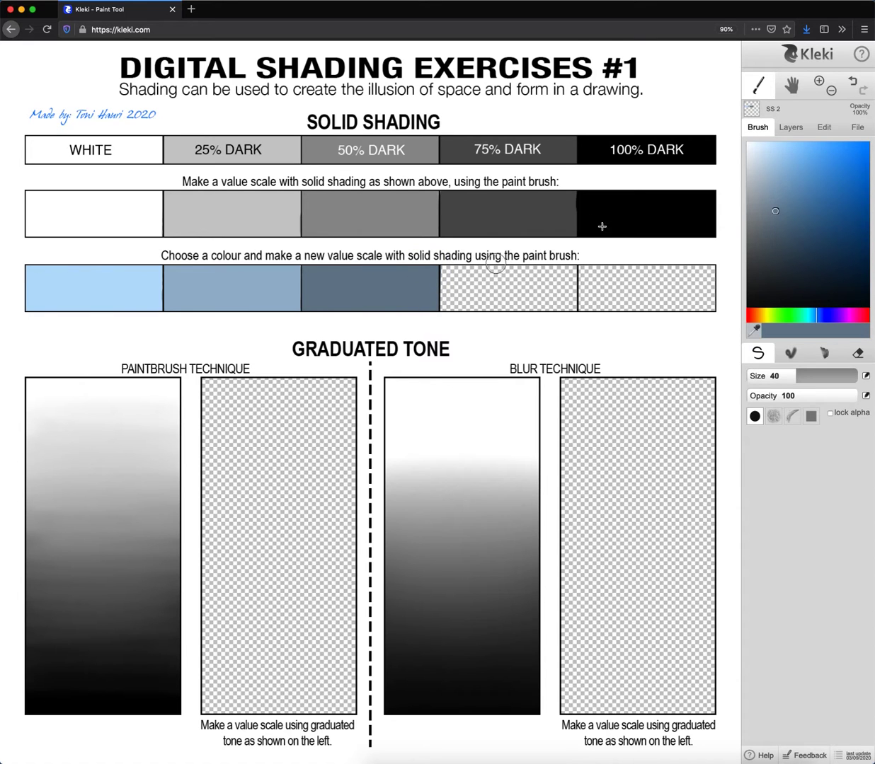
- Fill the fourth box of the lower value scale with dark slate blue and the fifth with near-black blue
left_click(777, 214)
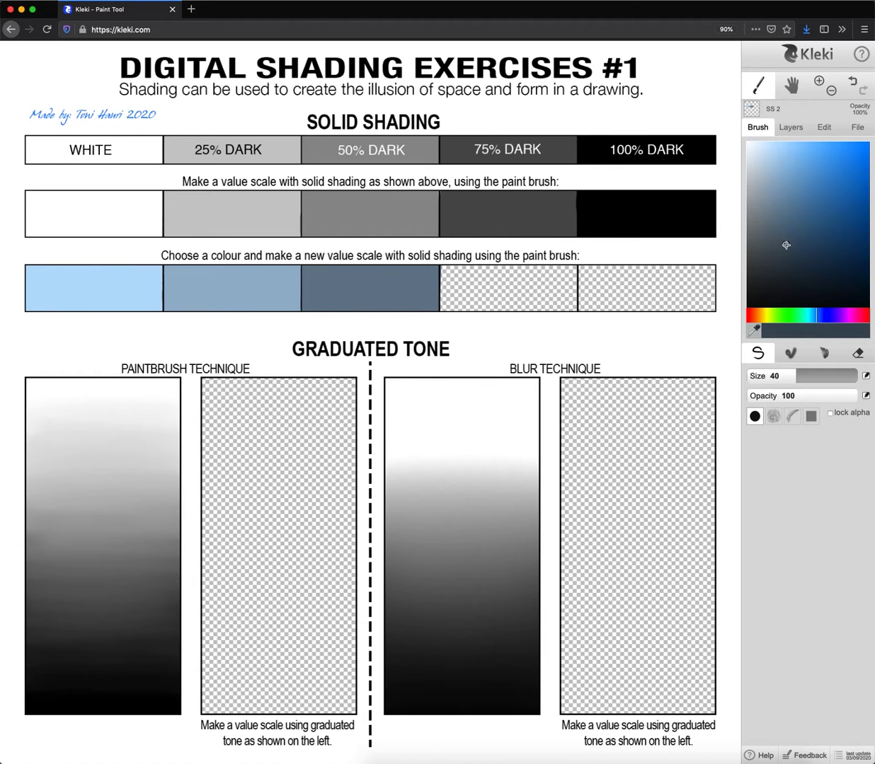
left_click_drag(456, 277, 450, 270)
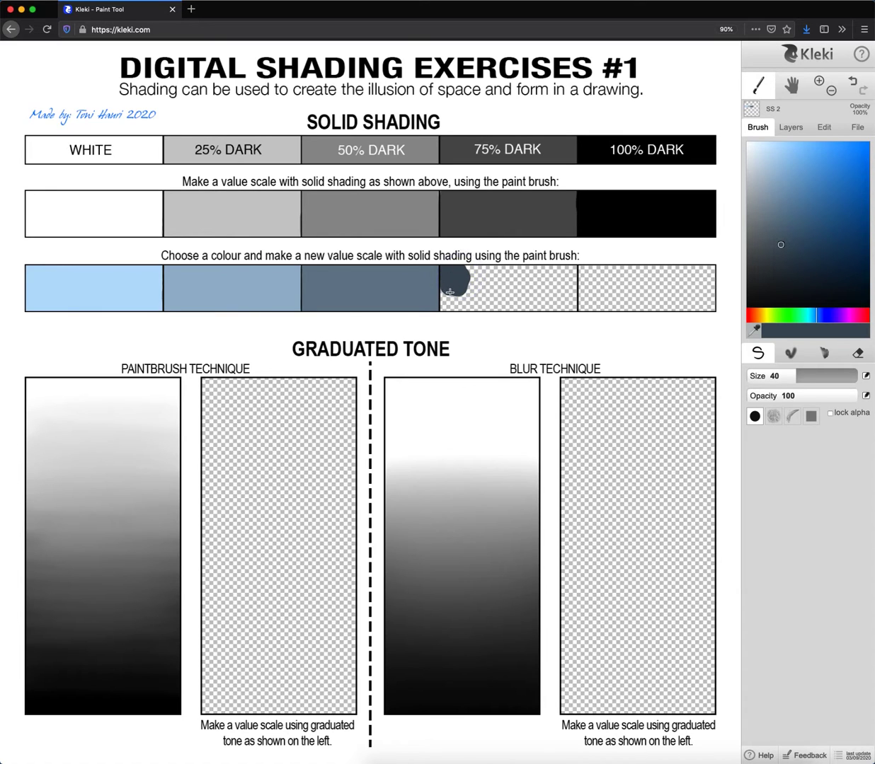
mouse_move(450, 317)
left_mouse_down()
mouse_move(474, 293)
mouse_move(468, 279)
mouse_move(494, 293)
mouse_move(530, 263)
mouse_move(541, 296)
mouse_move(555, 303)
mouse_move(521, 303)
left_mouse_up()
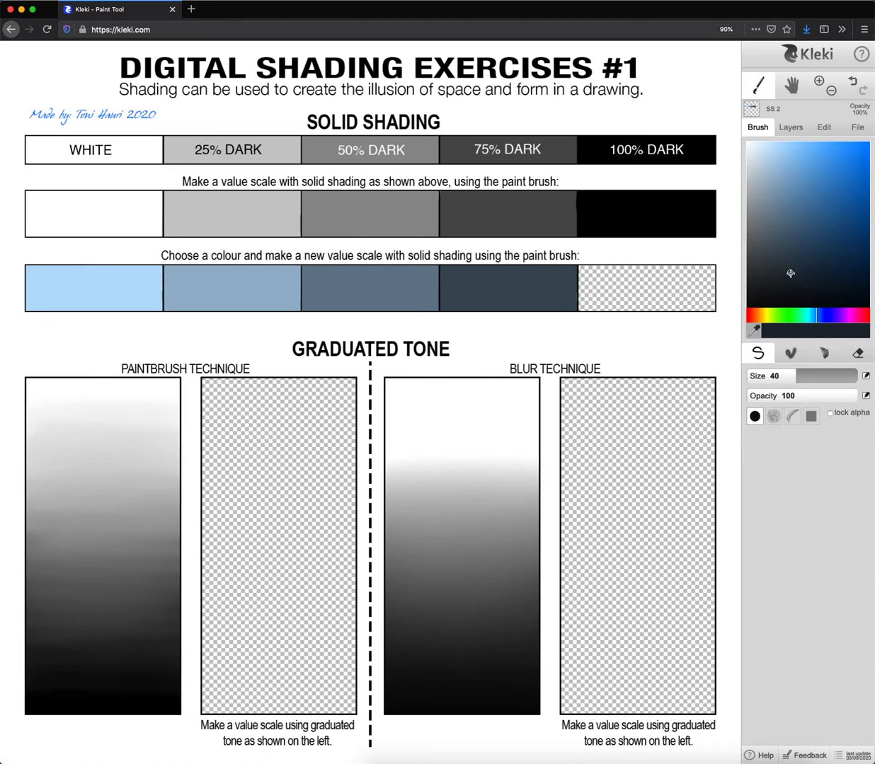
mouse_move(591, 280)
left_mouse_down()
mouse_move(586, 308)
mouse_move(615, 269)
mouse_move(635, 312)
mouse_move(648, 274)
mouse_move(651, 310)
mouse_move(699, 268)
mouse_move(712, 285)
mouse_move(712, 312)
left_mouse_up()
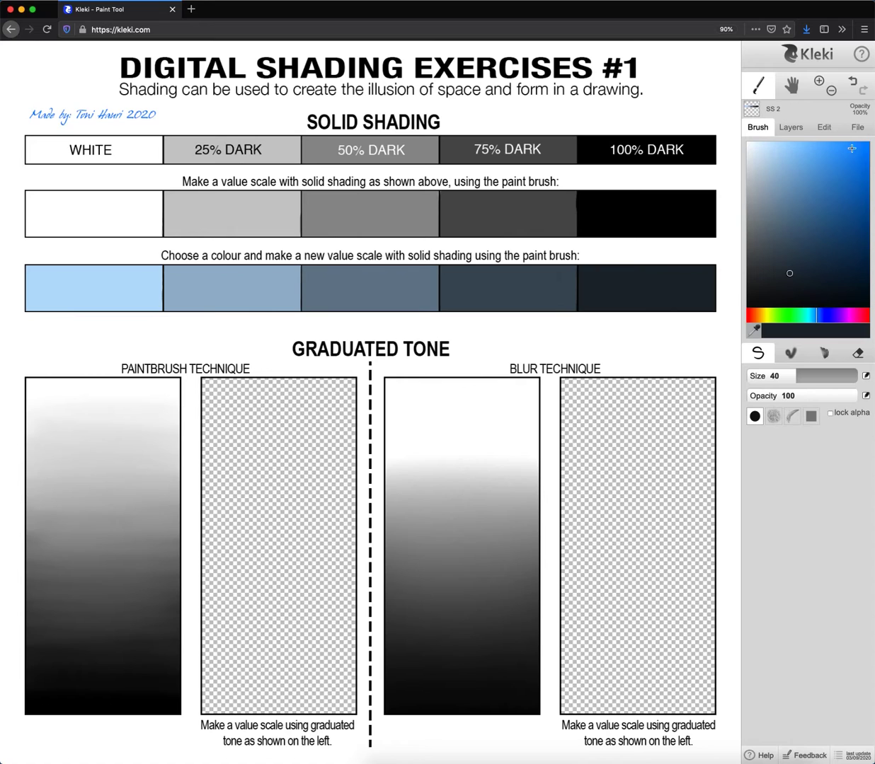
- On layer GT 1, use the blending brush at size 80 to paint the upper part of the empty Paintbrush Technique box white
left_click(792, 128)
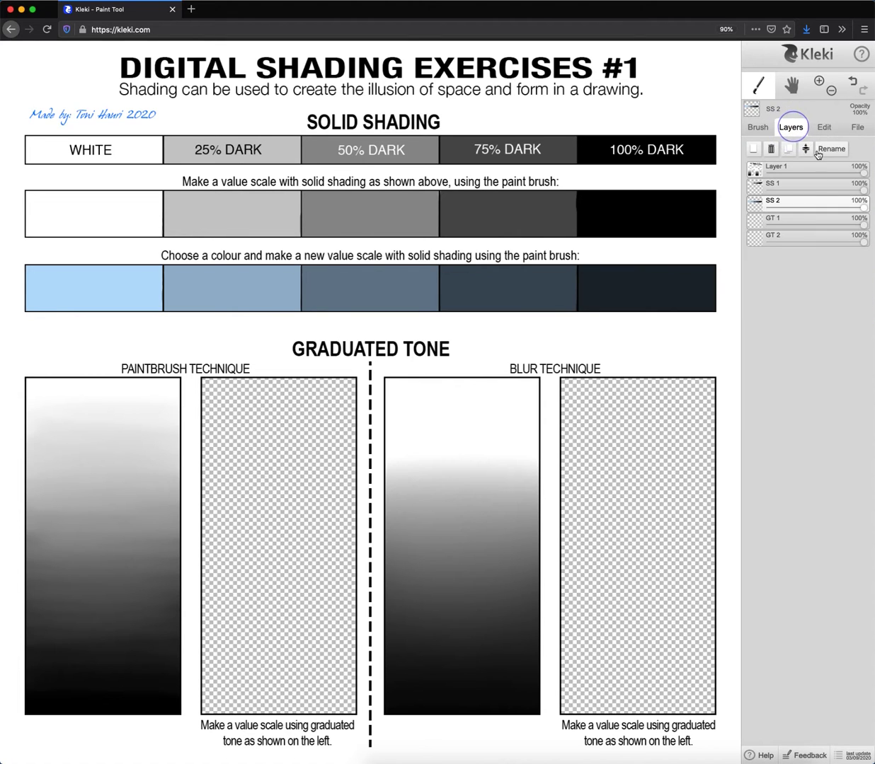
left_click(785, 221)
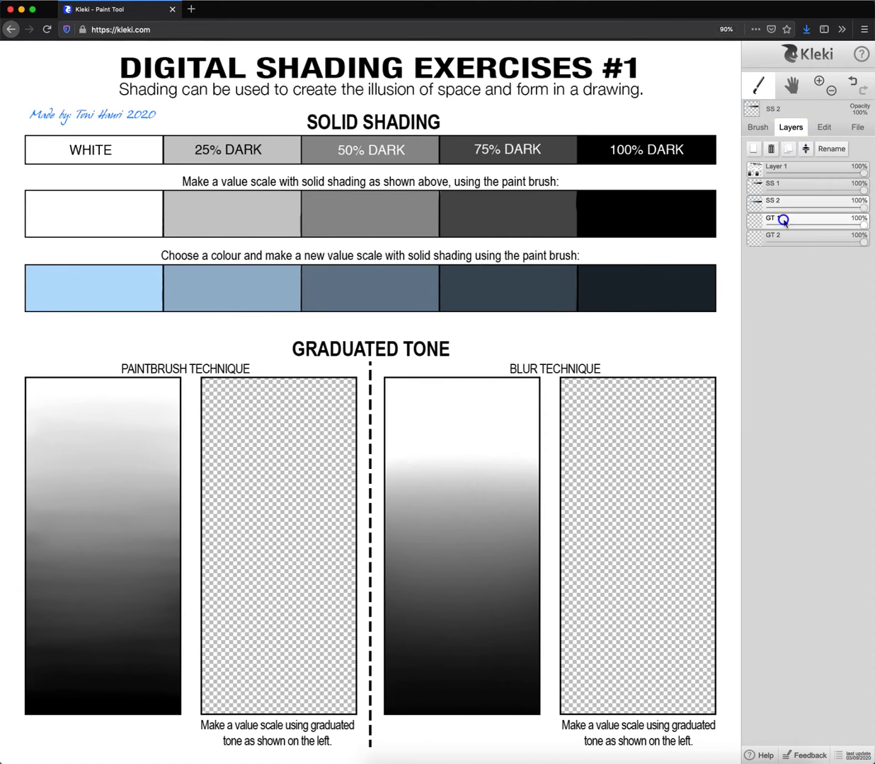
left_click(756, 128)
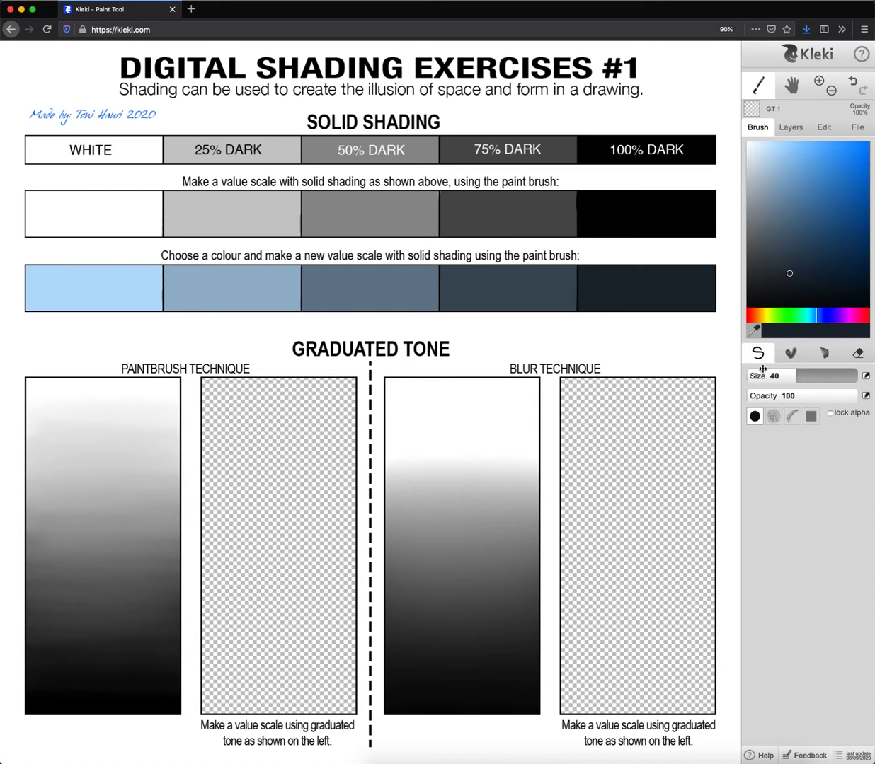
left_click(790, 357)
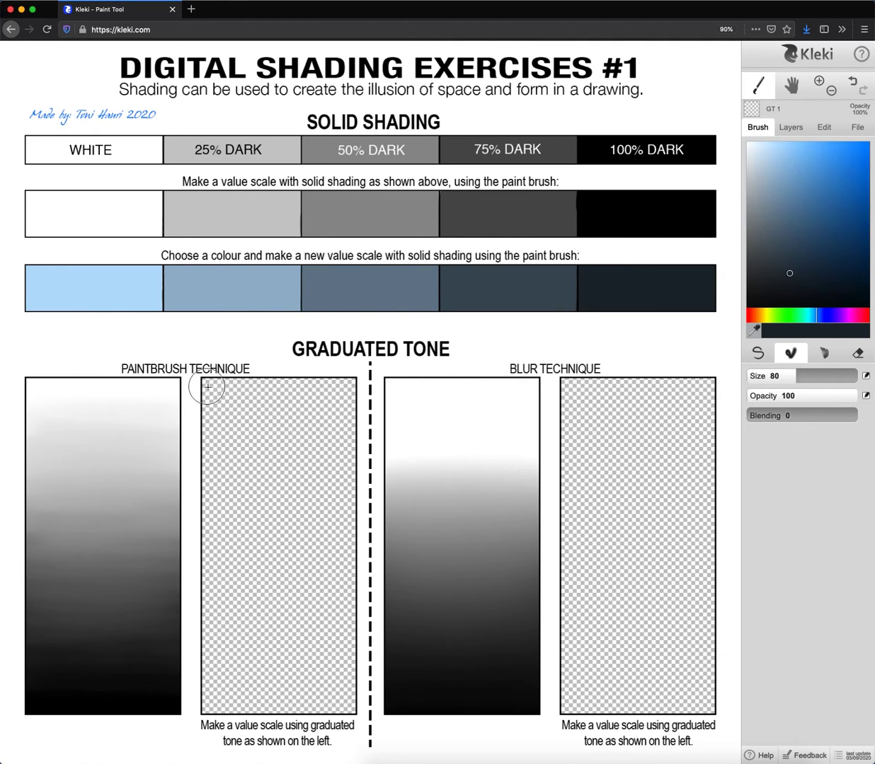
left_click_drag(791, 275, 730, 139)
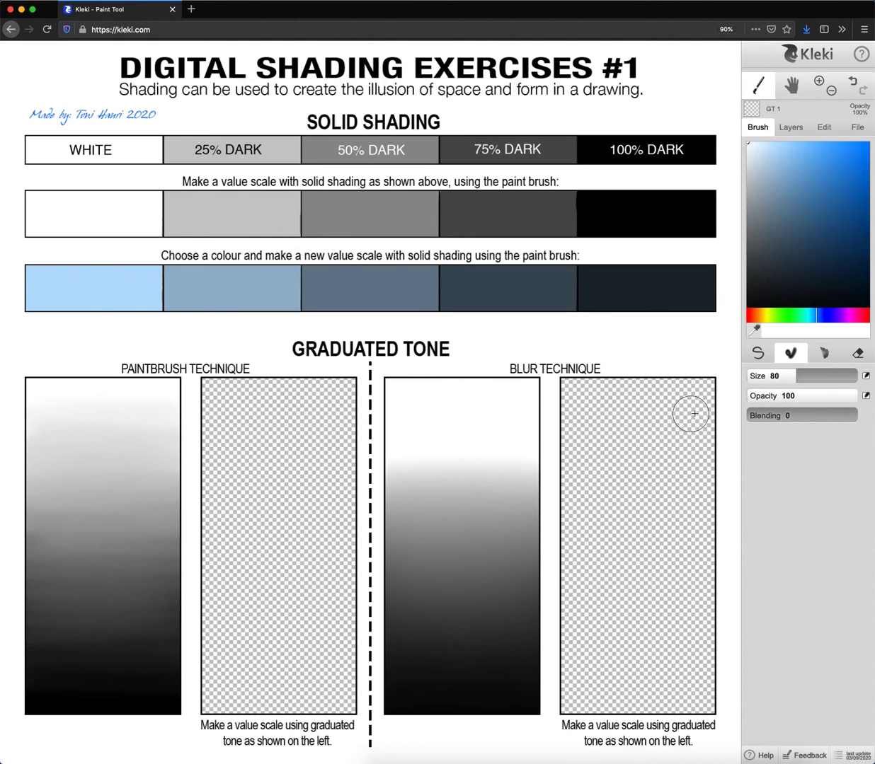
mouse_move(198, 387)
left_mouse_down()
mouse_move(370, 385)
mouse_move(195, 403)
mouse_move(363, 405)
mouse_move(371, 414)
mouse_move(202, 423)
mouse_move(363, 434)
mouse_move(187, 441)
mouse_move(379, 458)
mouse_move(216, 455)
left_mouse_up()
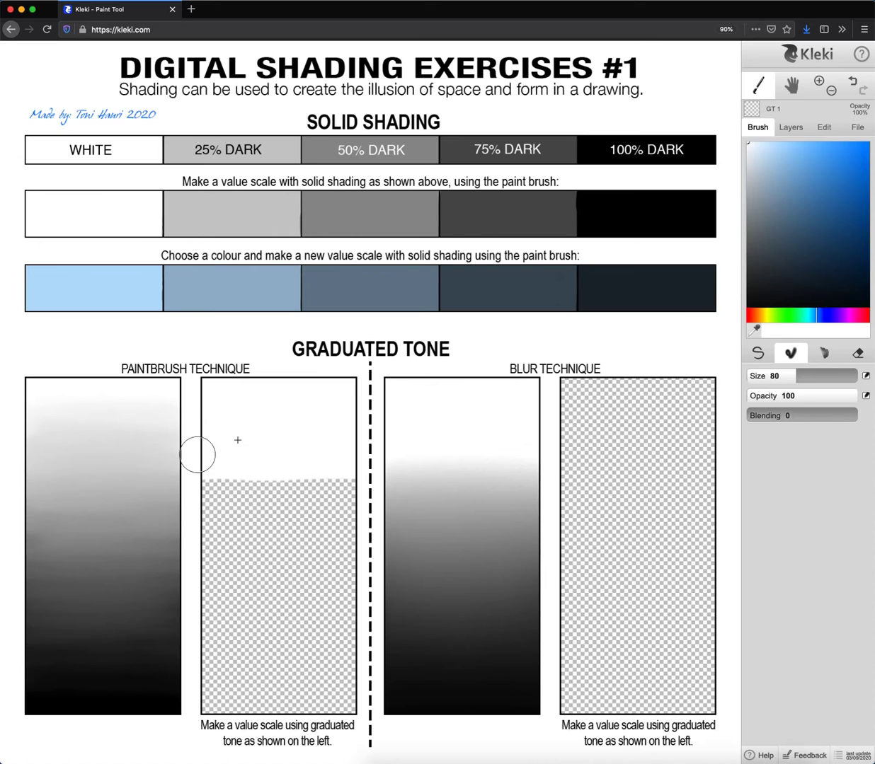
- Choose black and fill the lower third of the Paintbrush Technique practice box
mouse_move(751, 287)
left_mouse_down()
mouse_move(732, 280)
mouse_move(732, 307)
left_mouse_up()
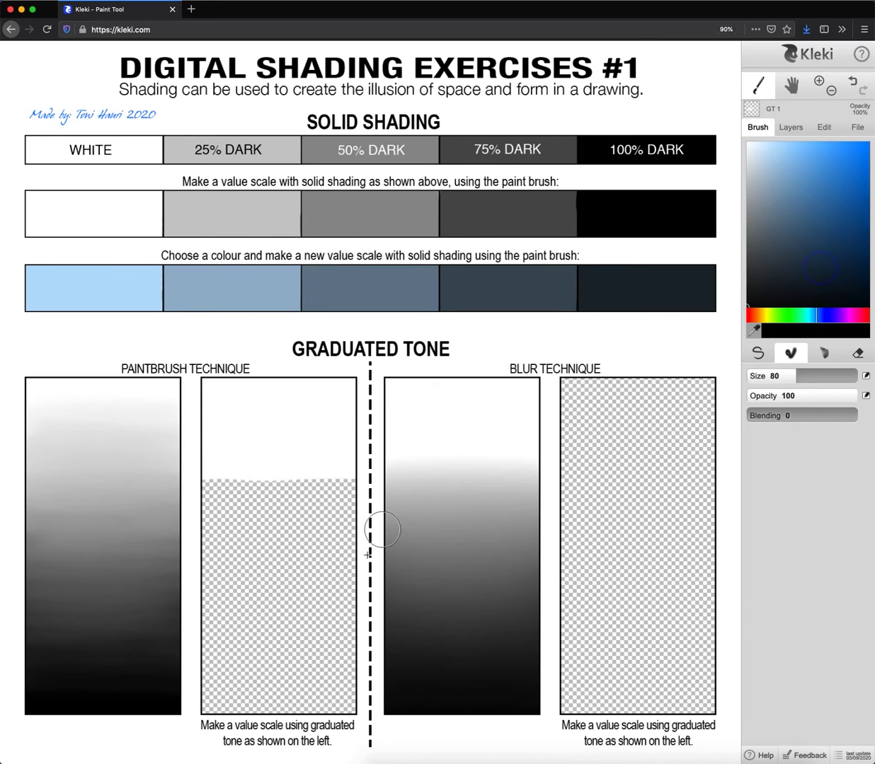
mouse_move(347, 696)
left_mouse_down()
mouse_move(362, 628)
mouse_move(182, 621)
mouse_move(355, 620)
left_mouse_up()
mouse_move(203, 634)
left_mouse_down()
mouse_move(347, 635)
mouse_move(195, 646)
mouse_move(369, 648)
mouse_move(225, 669)
mouse_move(374, 667)
mouse_move(266, 674)
mouse_move(229, 692)
mouse_move(354, 695)
mouse_move(188, 703)
mouse_move(334, 698)
left_mouse_up()
mouse_move(345, 620)
left_mouse_down()
mouse_move(190, 615)
mouse_move(360, 611)
left_mouse_up()
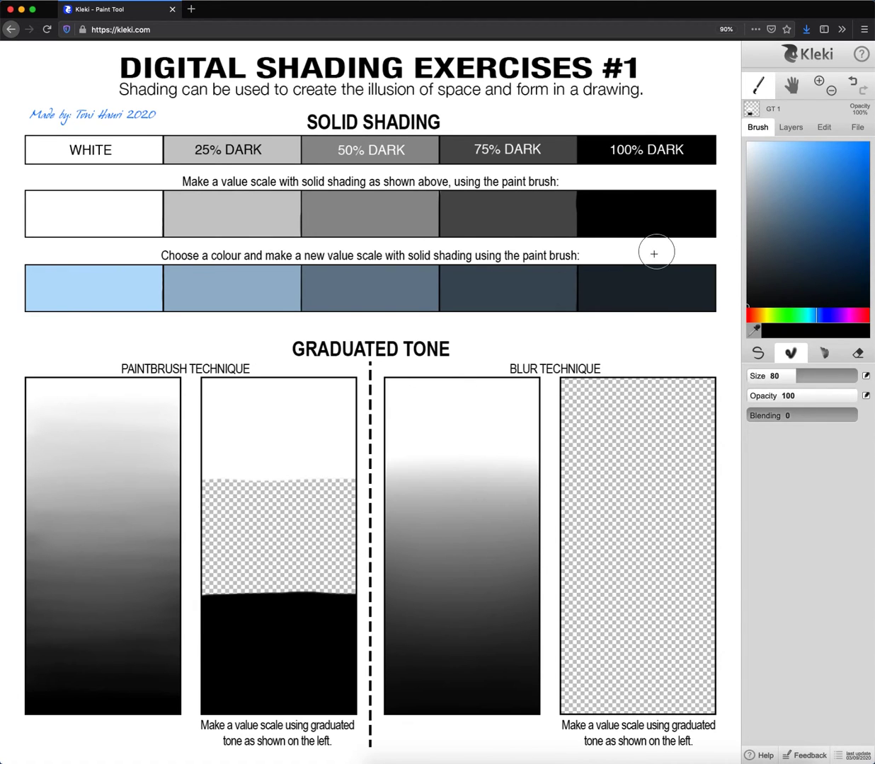
- Paint light, medium and dark grey bands between the white and black areas, sampling the second, third and fourth boxes of the grey scale
left_click(249, 213, "alt")
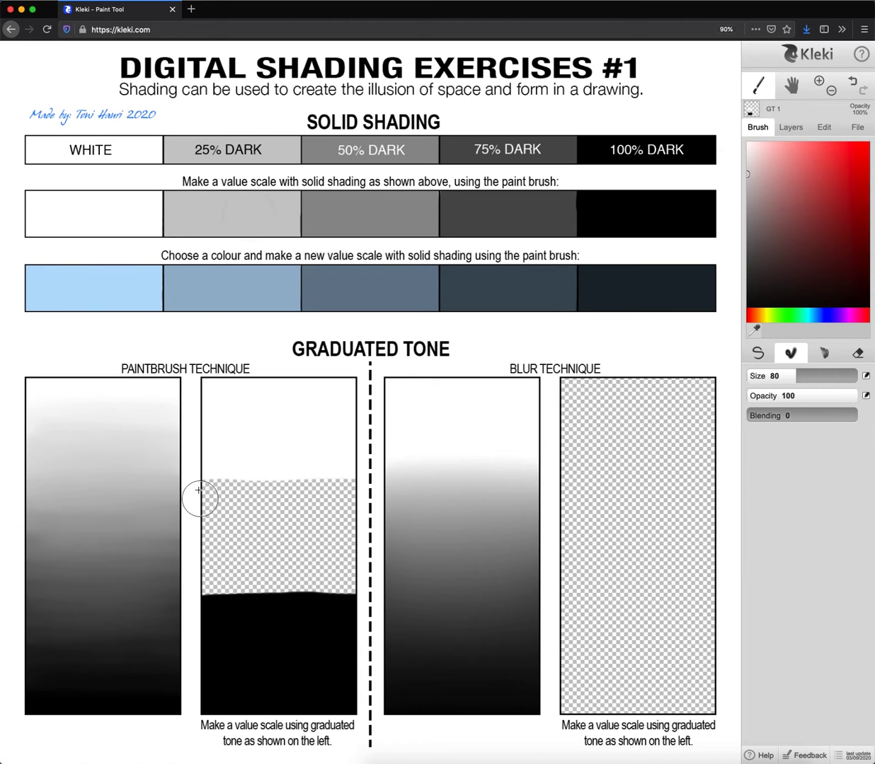
mouse_move(198, 489)
left_mouse_down()
mouse_move(373, 500)
mouse_move(354, 488)
left_mouse_up()
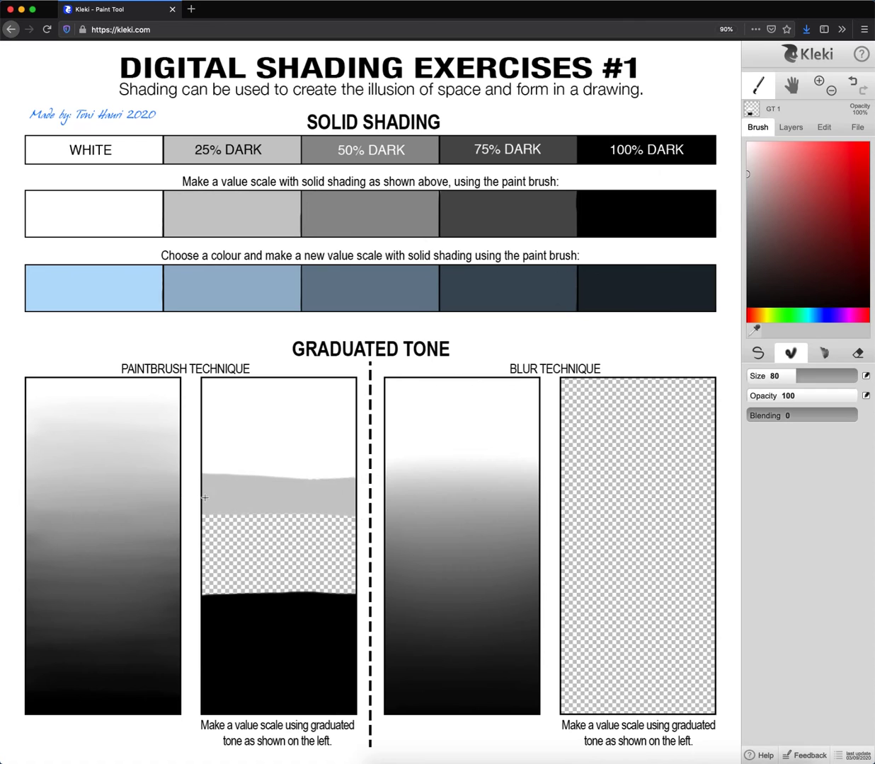
left_click(361, 206, "alt")
mouse_move(357, 525)
left_mouse_down()
mouse_move(187, 528)
mouse_move(368, 536)
left_mouse_up()
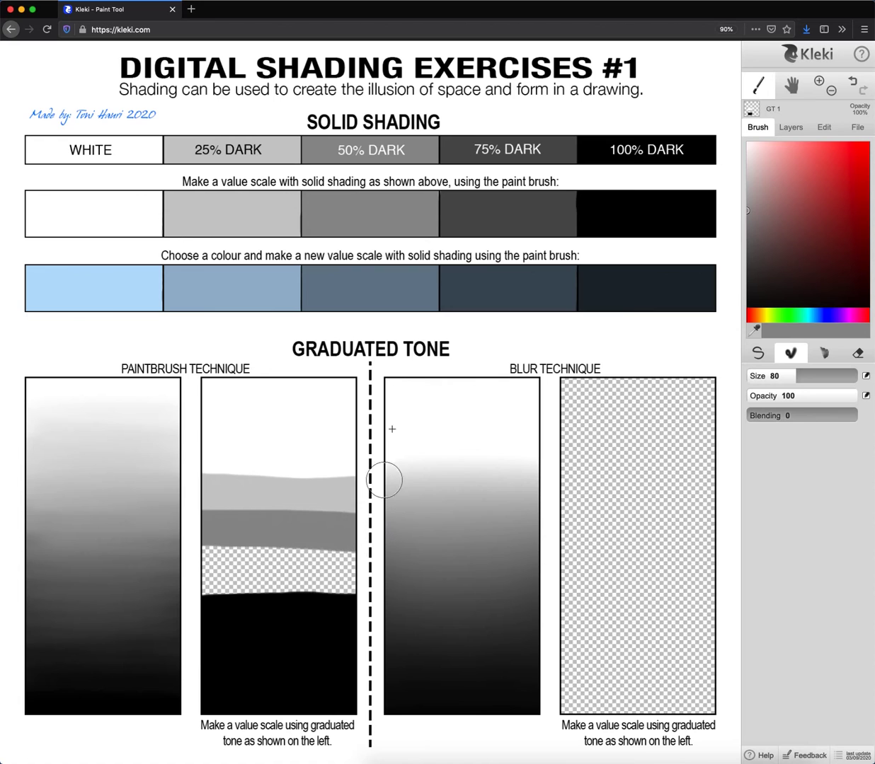
left_click(527, 208, "alt")
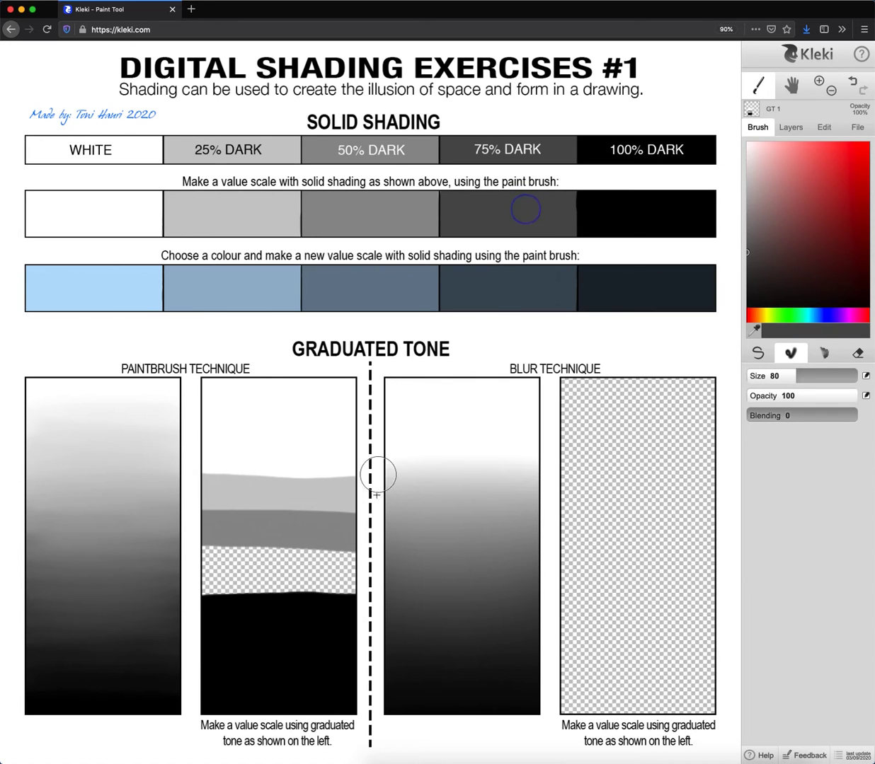
mouse_move(358, 564)
left_mouse_down()
mouse_move(191, 565)
mouse_move(204, 580)
mouse_move(353, 584)
left_mouse_up()
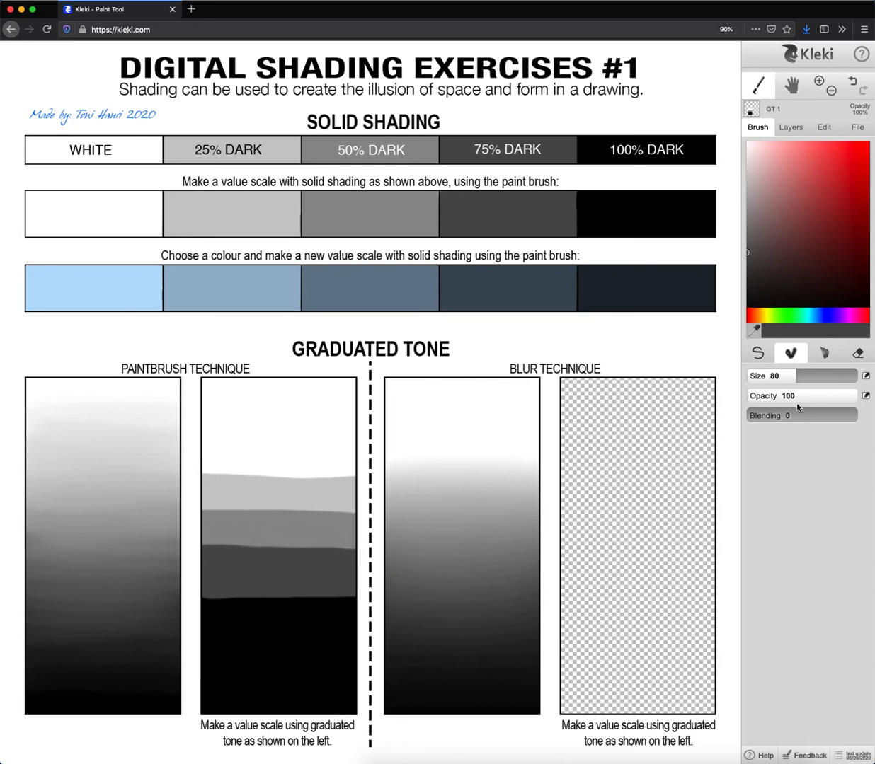
- With brush opacity 0 and blending 100, smooth the white, light grey and medium grey boundaries in the Paintbrush Technique practice box
mouse_move(856, 398)
left_mouse_down()
mouse_move(745, 399)
mouse_move(753, 414)
mouse_move(864, 420)
left_mouse_up()
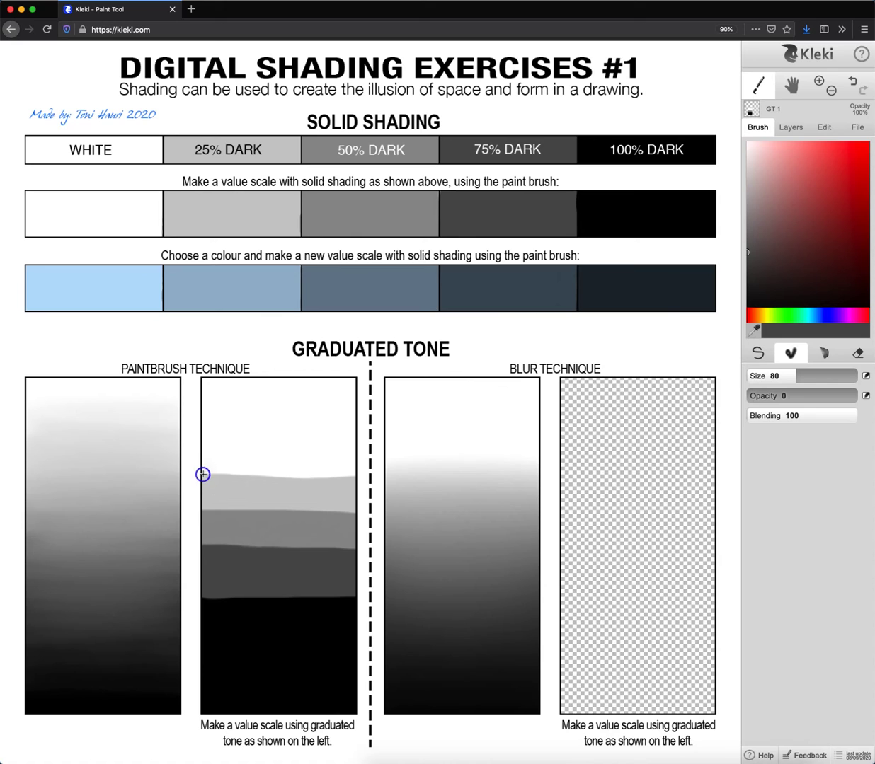
mouse_move(204, 474)
left_mouse_down()
mouse_move(362, 471)
mouse_move(195, 479)
mouse_move(326, 479)
mouse_move(368, 468)
mouse_move(198, 471)
left_mouse_up()
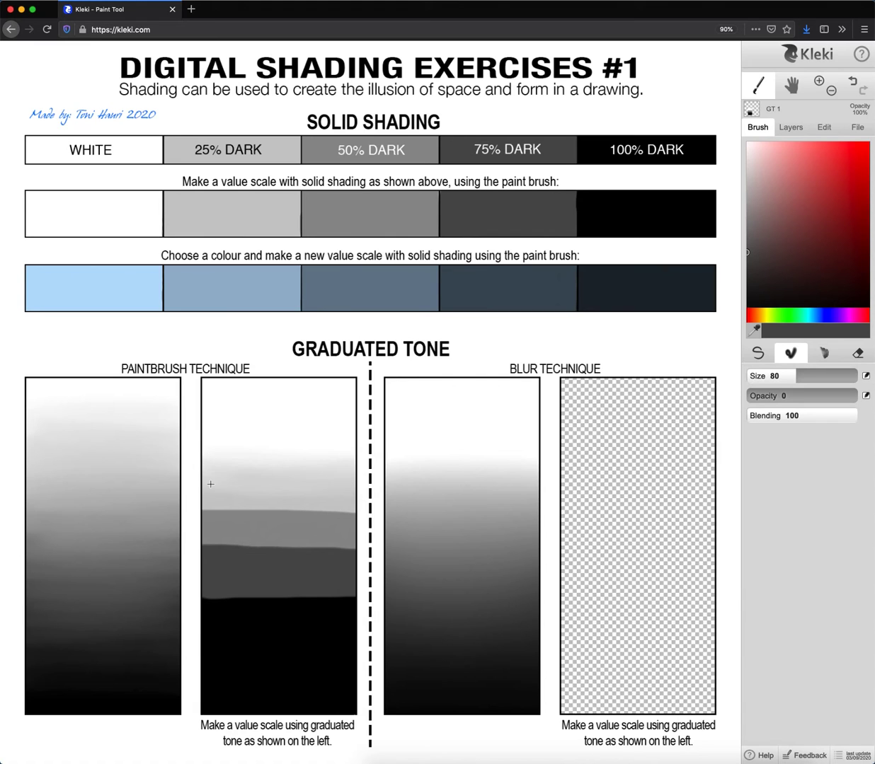
left_click_drag(364, 459, 210, 448)
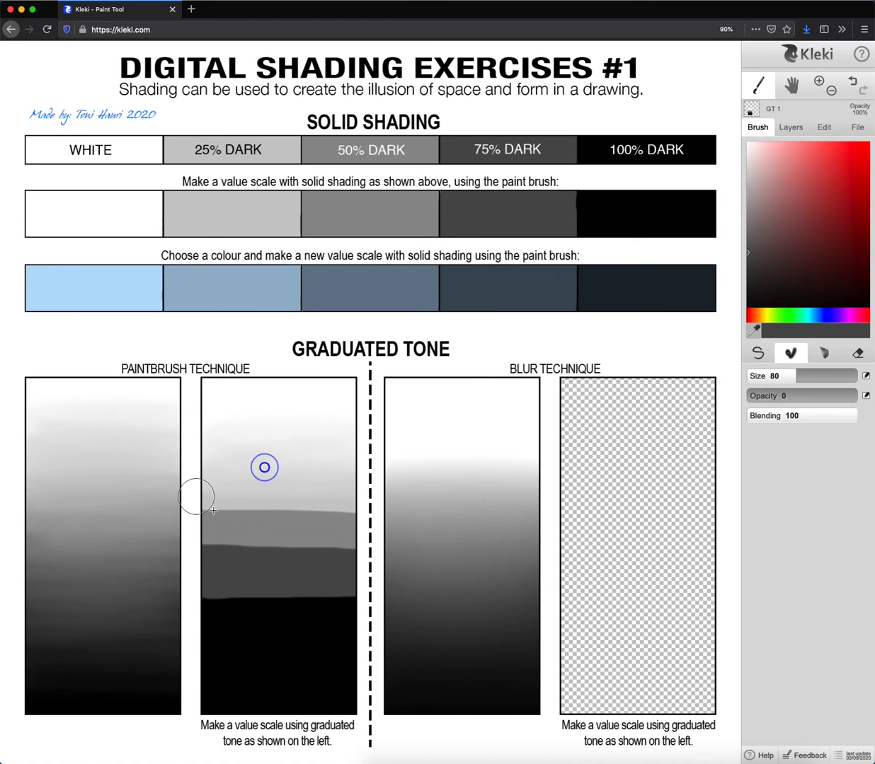
mouse_move(200, 511)
left_mouse_down()
mouse_move(366, 509)
mouse_move(266, 513)
left_mouse_up()
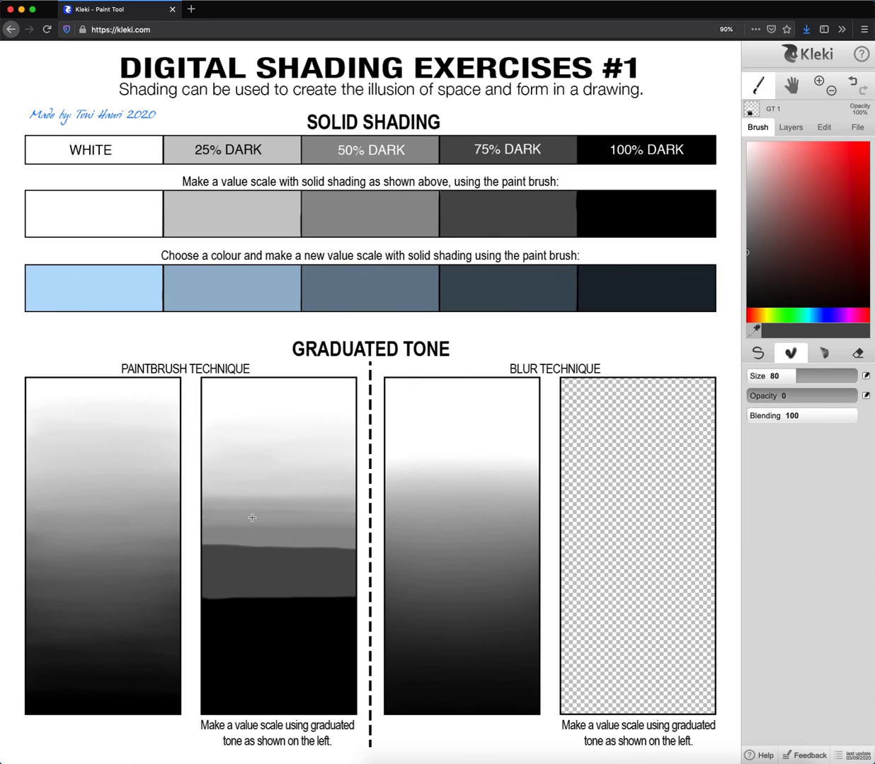
mouse_move(358, 517)
left_mouse_down()
mouse_move(276, 478)
mouse_move(327, 494)
left_mouse_up()
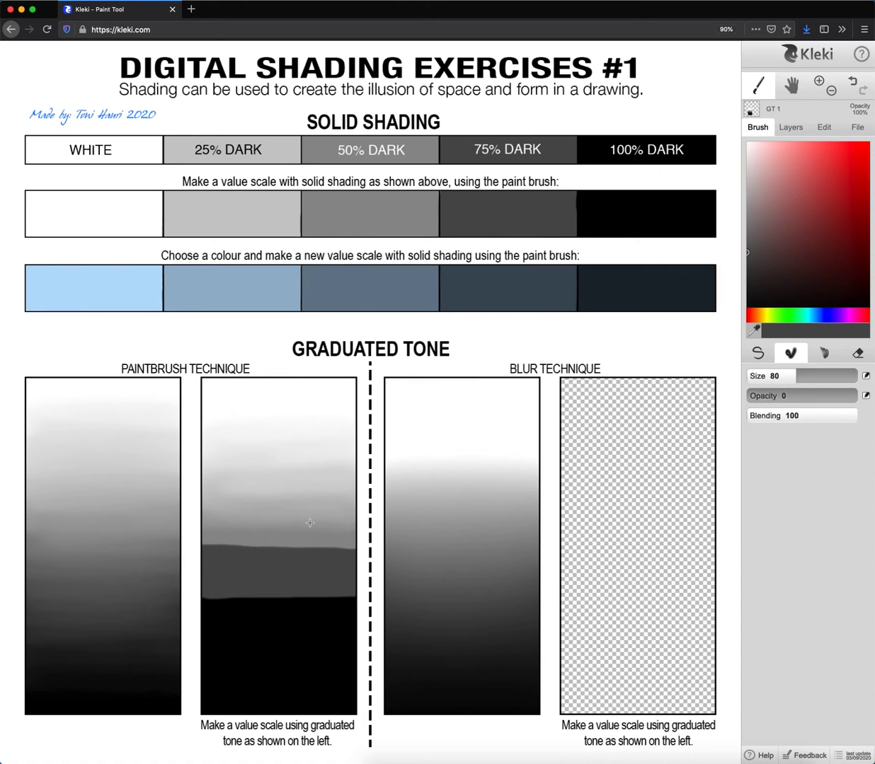
- Blend the medium grey, dark grey and black areas of the Paintbrush Technique practice box into a continuous gradient down to the base
mouse_move(202, 546)
left_mouse_down()
mouse_move(358, 547)
mouse_move(192, 547)
mouse_move(324, 565)
left_mouse_up()
mouse_move(210, 546)
left_mouse_down()
mouse_move(322, 539)
mouse_move(345, 529)
mouse_move(225, 532)
mouse_move(253, 526)
left_mouse_up()
mouse_move(204, 598)
left_mouse_down()
mouse_move(348, 594)
mouse_move(195, 596)
mouse_move(355, 600)
left_mouse_up()
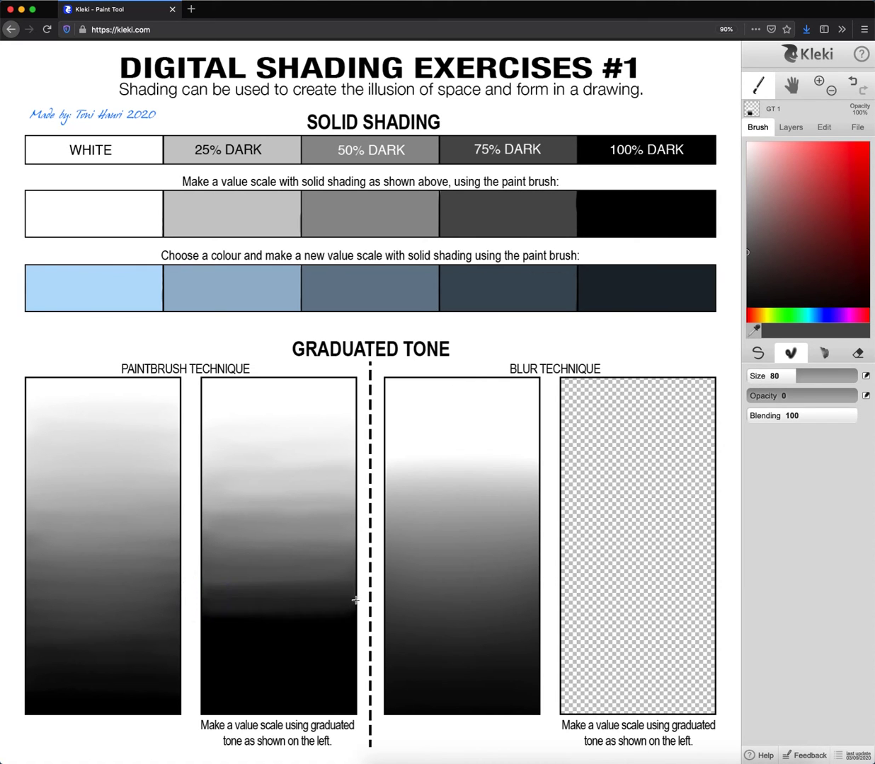
mouse_move(206, 594)
left_mouse_down()
mouse_move(361, 583)
mouse_move(207, 605)
mouse_move(350, 610)
mouse_move(217, 636)
left_mouse_up()
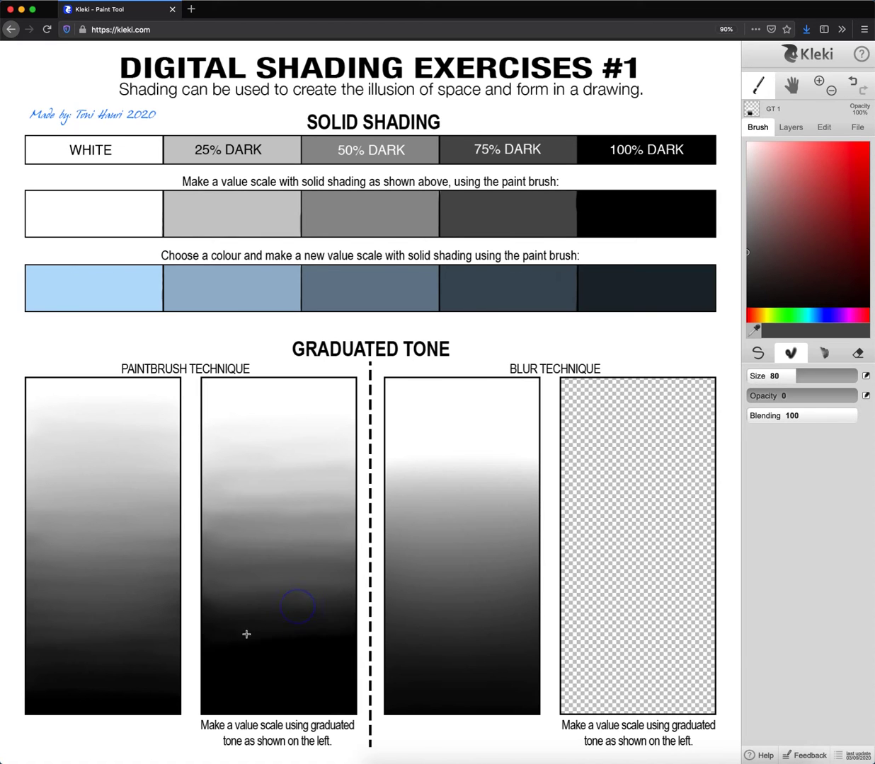
mouse_move(288, 635)
left_mouse_down()
mouse_move(220, 618)
mouse_move(351, 602)
mouse_move(295, 617)
mouse_move(215, 593)
mouse_move(353, 620)
left_mouse_up()
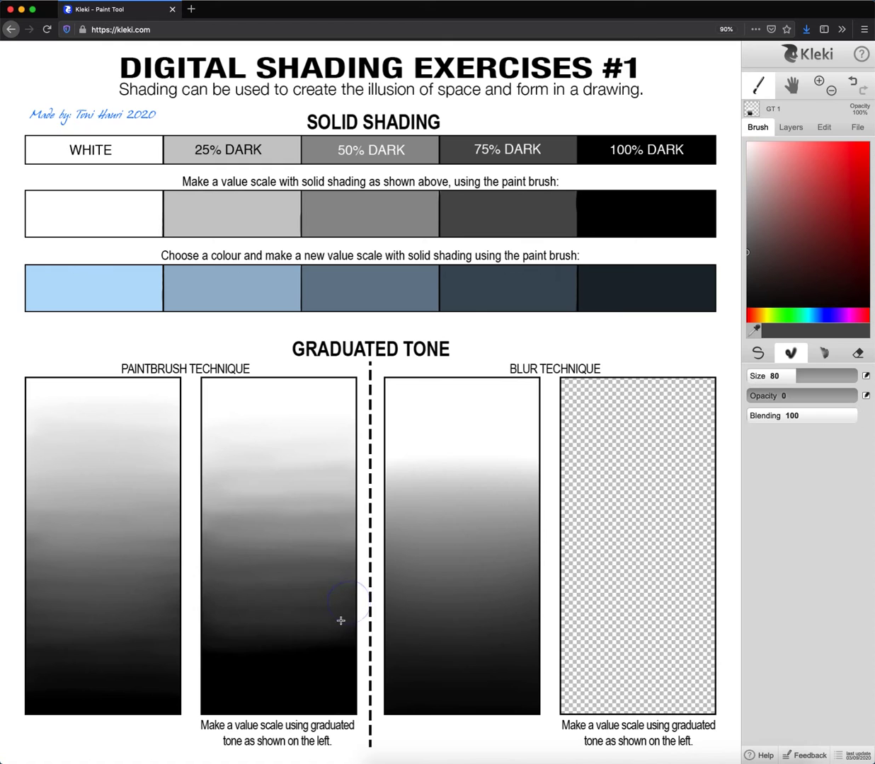
mouse_move(257, 635)
left_mouse_down()
mouse_move(190, 639)
mouse_move(385, 659)
left_mouse_up()
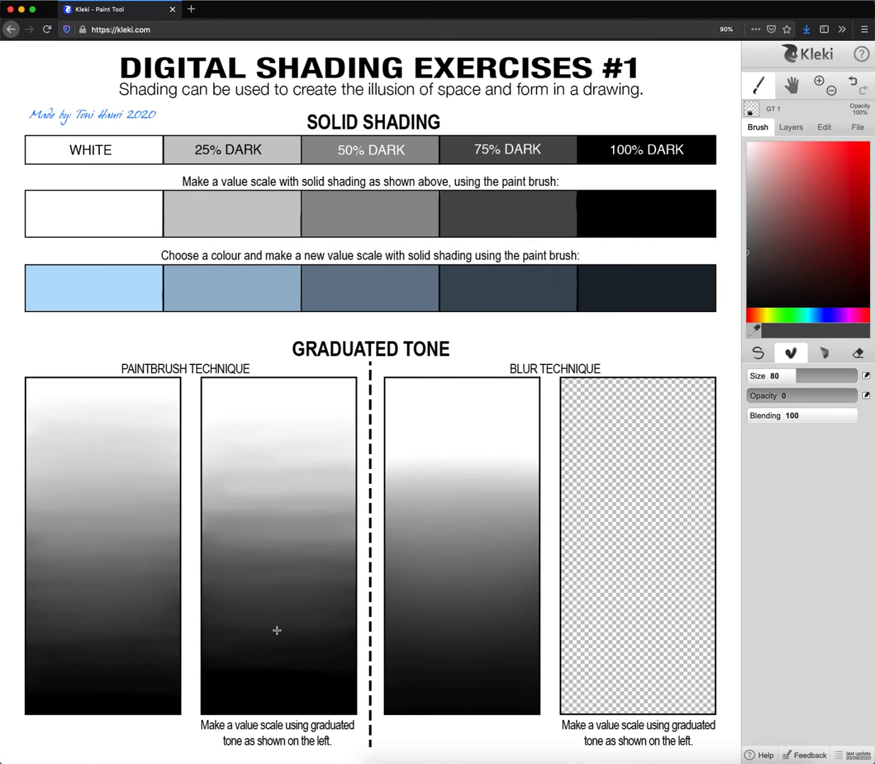
left_click_drag(199, 667, 344, 670)
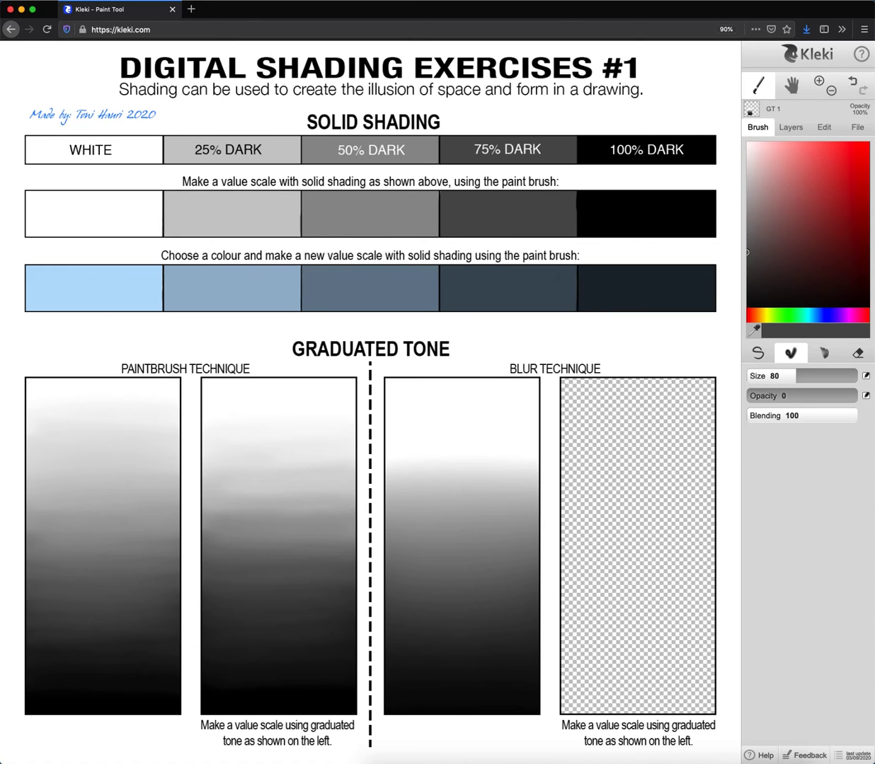
- On layer GT 2, paint the upper edge of the empty Blur Technique box white with brush opacity 100 and blending 0
left_click(791, 128)
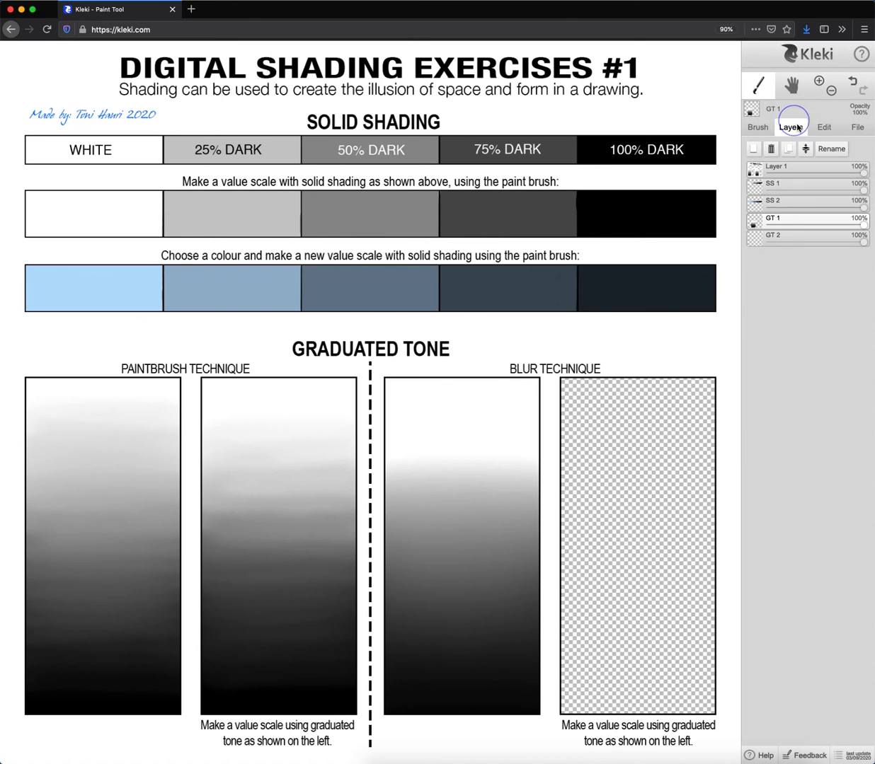
left_click(788, 238)
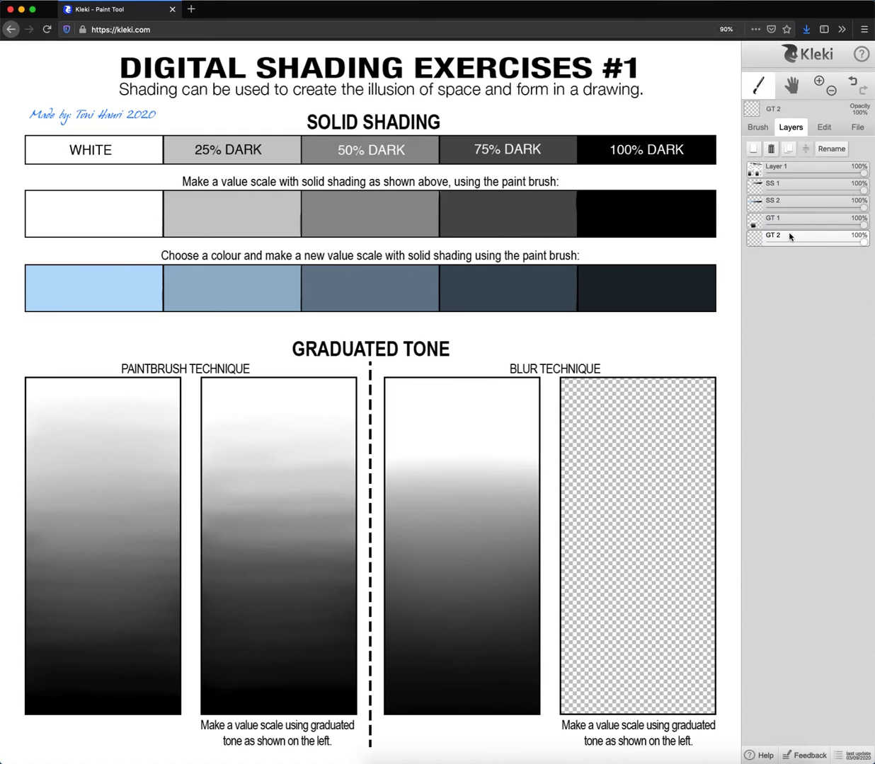
left_click(757, 128)
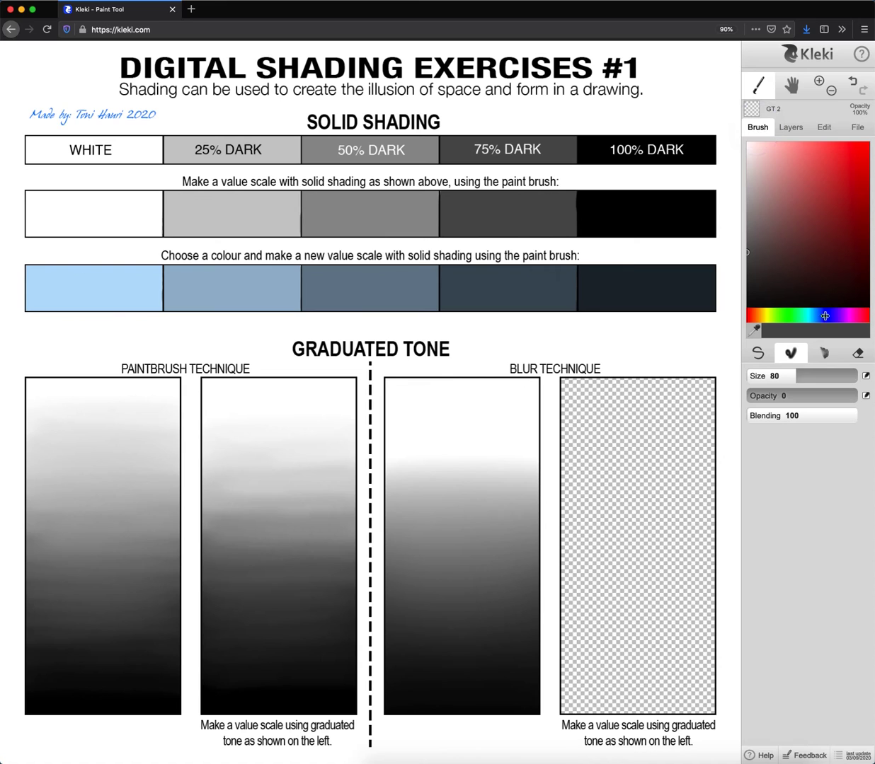
left_click_drag(748, 397, 787, 416)
mouse_move(838, 261)
left_mouse_down()
mouse_move(745, 210)
mouse_move(705, 139)
left_mouse_up()
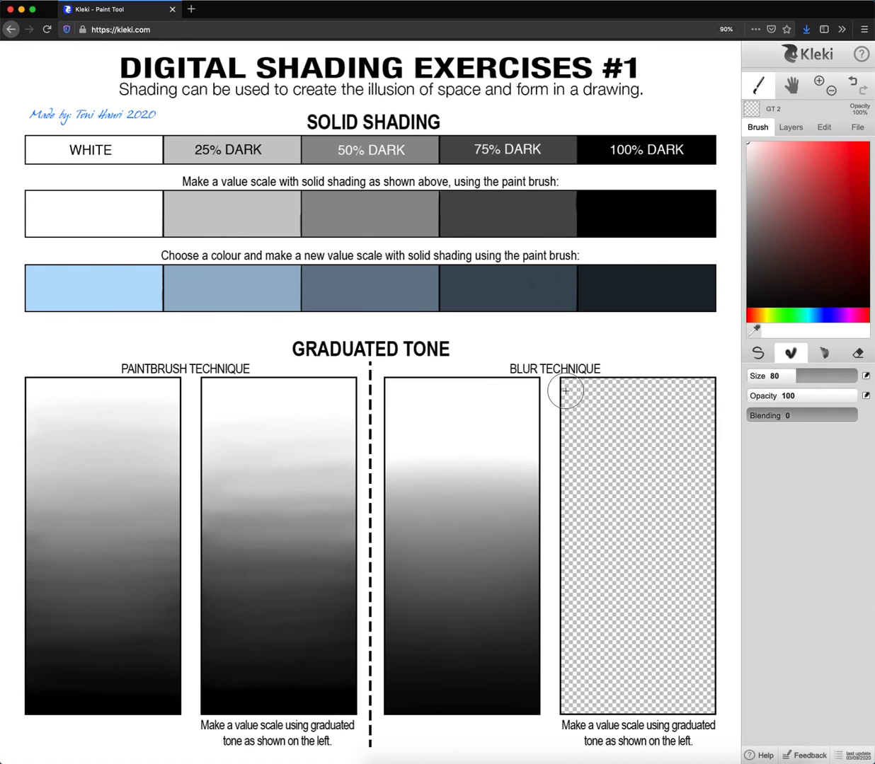
mouse_move(566, 391)
left_mouse_down()
mouse_move(721, 388)
mouse_move(555, 400)
left_mouse_up()
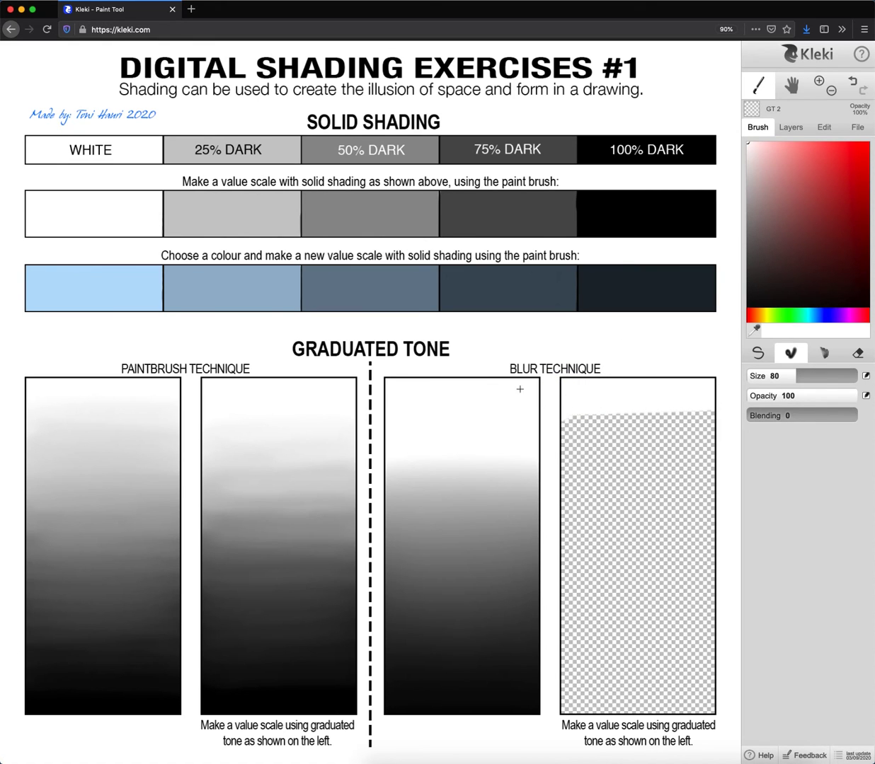
left_click_drag(726, 403, 563, 401)
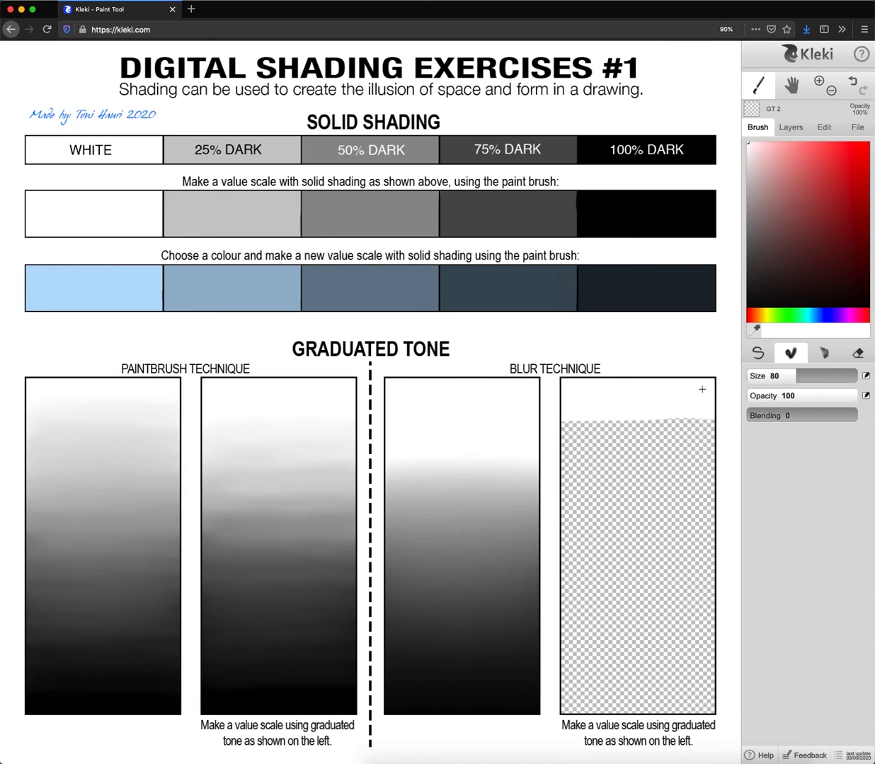
left_click_drag(607, 409, 732, 403)
- Paint light and medium grey bands below the white in the Blur Technique practice box, sampling the second and third grey scale boxes
left_click(244, 213, "alt")
mouse_move(552, 451)
left_mouse_down()
mouse_move(592, 444)
mouse_move(740, 442)
mouse_move(614, 435)
mouse_move(533, 445)
mouse_move(750, 454)
mouse_move(744, 437)
mouse_move(623, 430)
left_mouse_up()
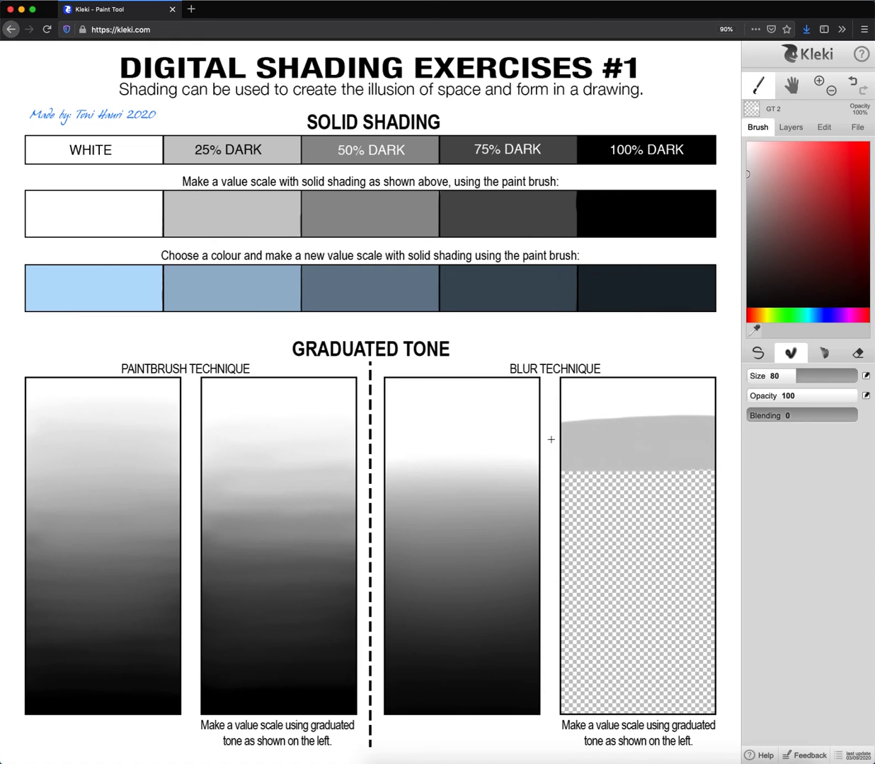
left_click_drag(544, 462, 723, 459)
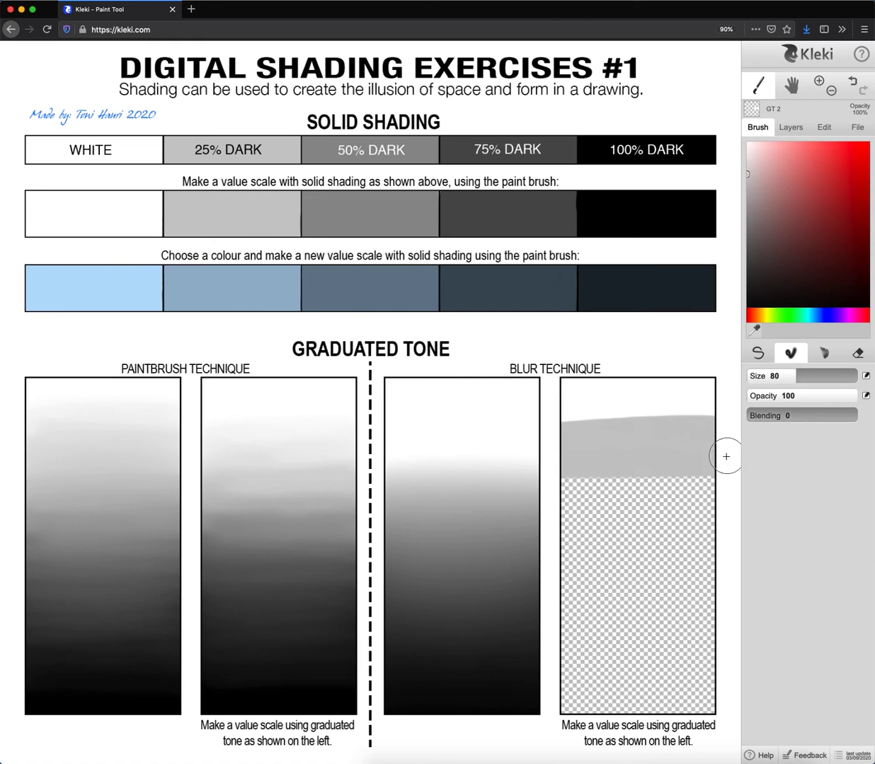
left_click(353, 206, "alt")
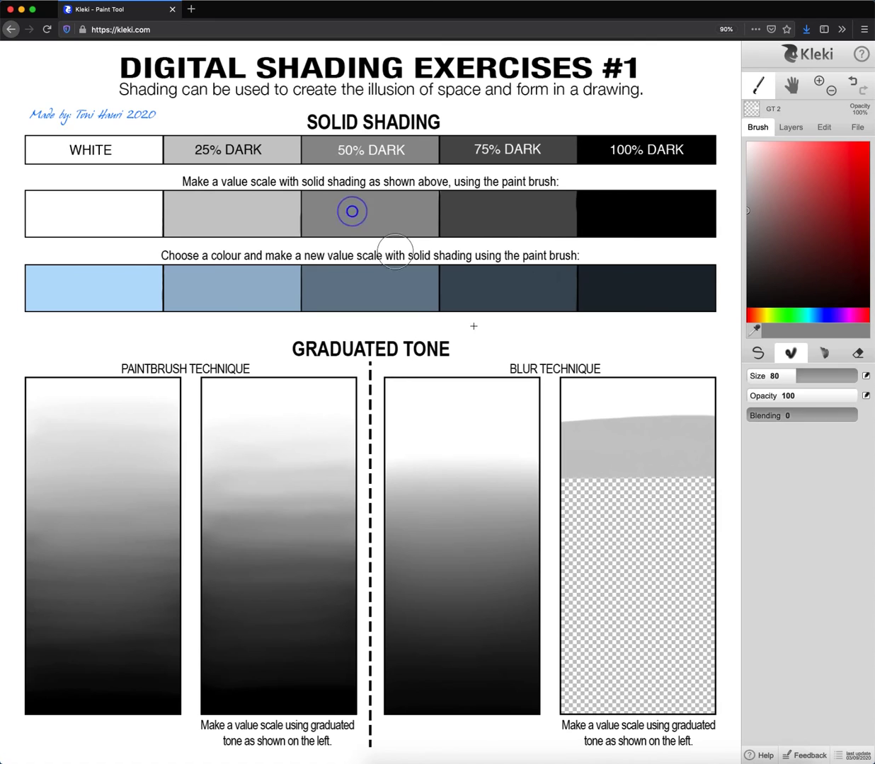
mouse_move(555, 496)
left_mouse_down()
mouse_move(704, 497)
mouse_move(679, 476)
mouse_move(610, 476)
mouse_move(559, 488)
mouse_move(677, 516)
mouse_move(542, 511)
mouse_move(552, 522)
mouse_move(704, 523)
mouse_move(582, 544)
left_mouse_up()
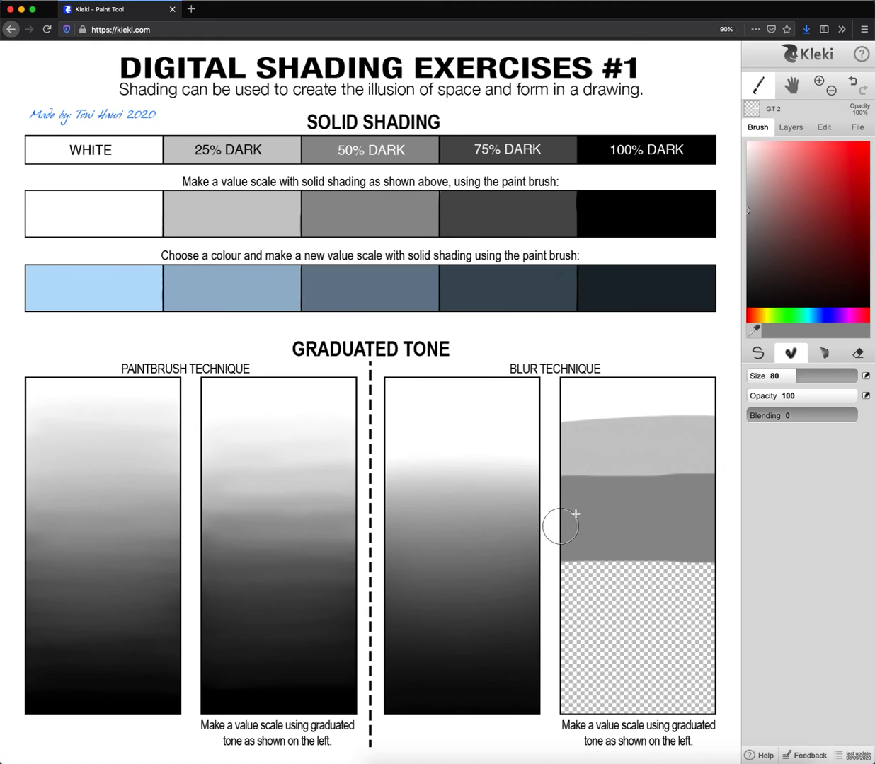
- Fill the rest of the Blur Technique practice box with dark grey and black bands, sampling the fourth and fifth grey scale boxes
left_click(500, 218, "alt")
mouse_move(564, 582)
left_mouse_down()
mouse_move(742, 580)
mouse_move(547, 590)
mouse_move(702, 604)
mouse_move(519, 616)
mouse_move(741, 622)
mouse_move(562, 631)
left_mouse_up()
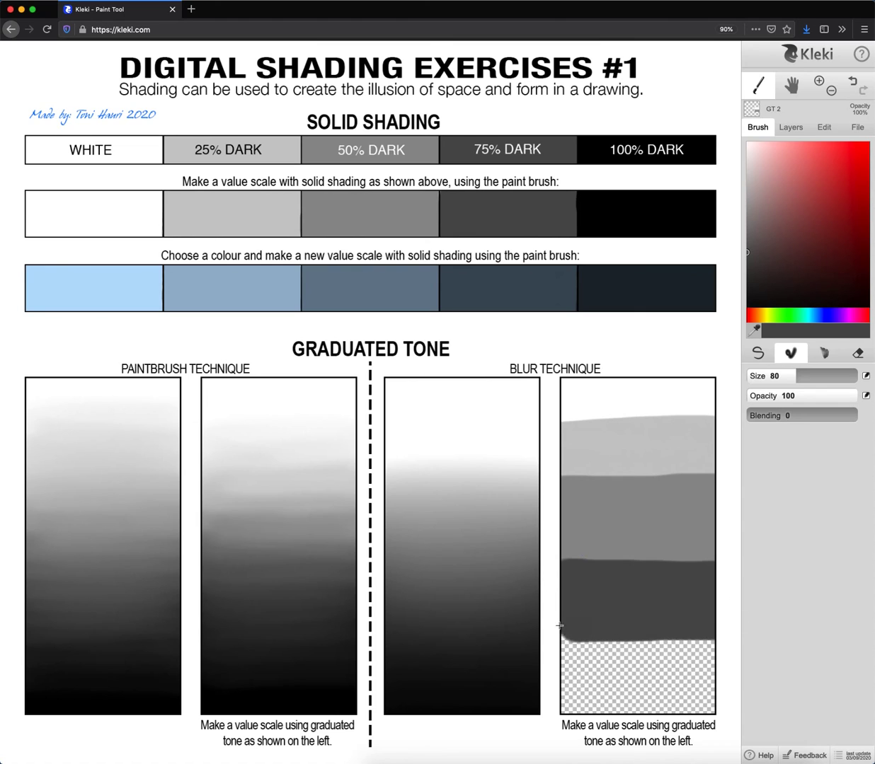
left_click(662, 211, "alt")
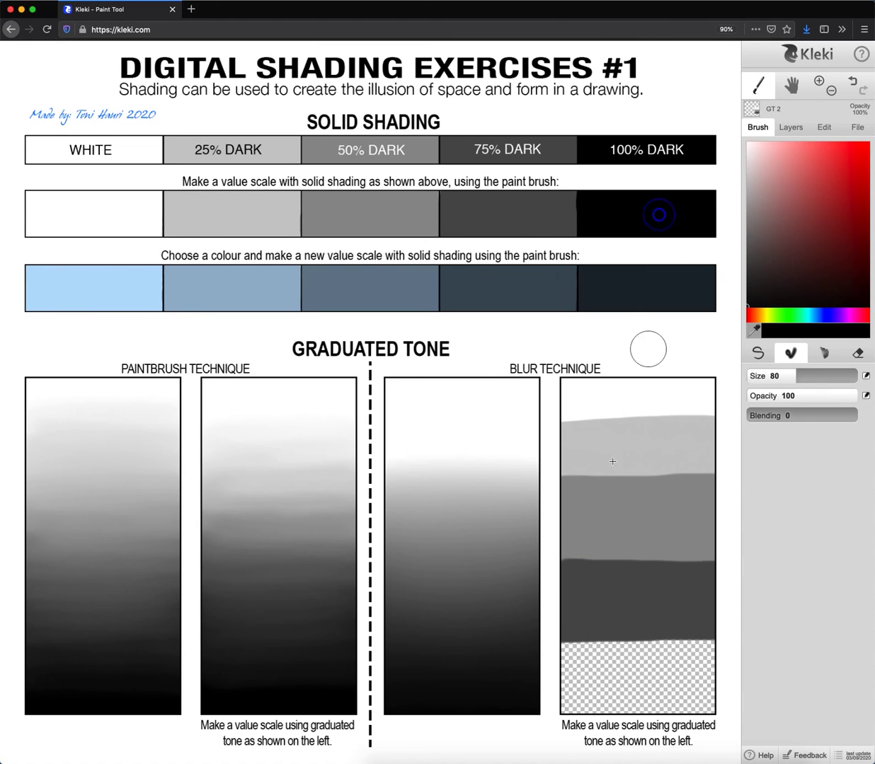
mouse_move(559, 658)
left_mouse_down()
mouse_move(745, 660)
mouse_move(568, 657)
mouse_move(522, 671)
mouse_move(751, 683)
mouse_move(519, 691)
mouse_move(743, 701)
mouse_move(545, 697)
left_mouse_up()
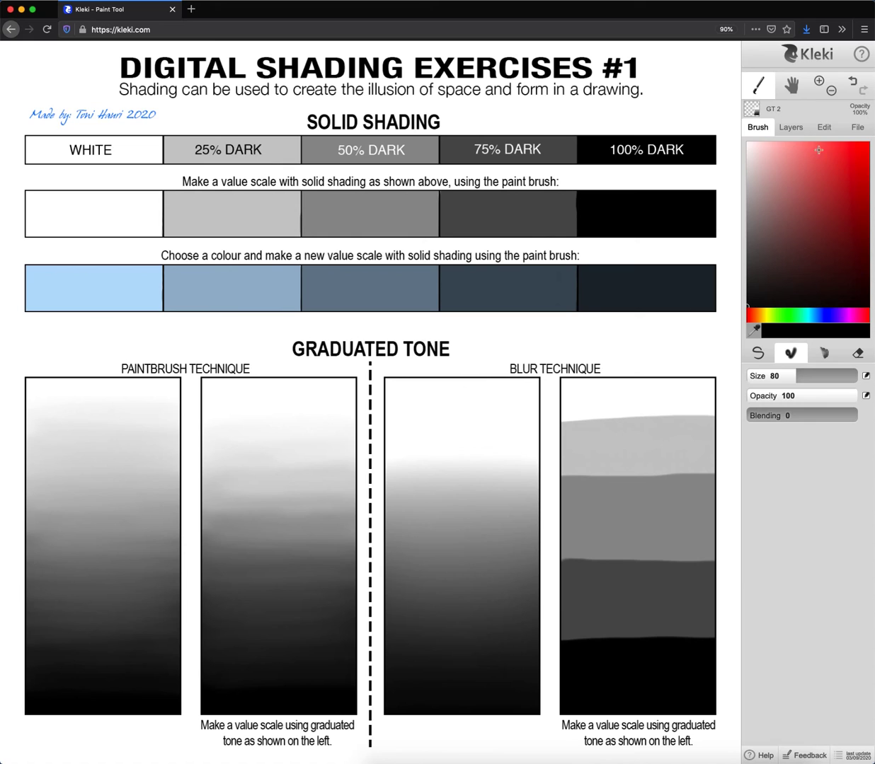
- Lower the opacity of Layer 1 to 51% to inspect the paint beneath the template, and restore it to 100%
left_click(797, 128)
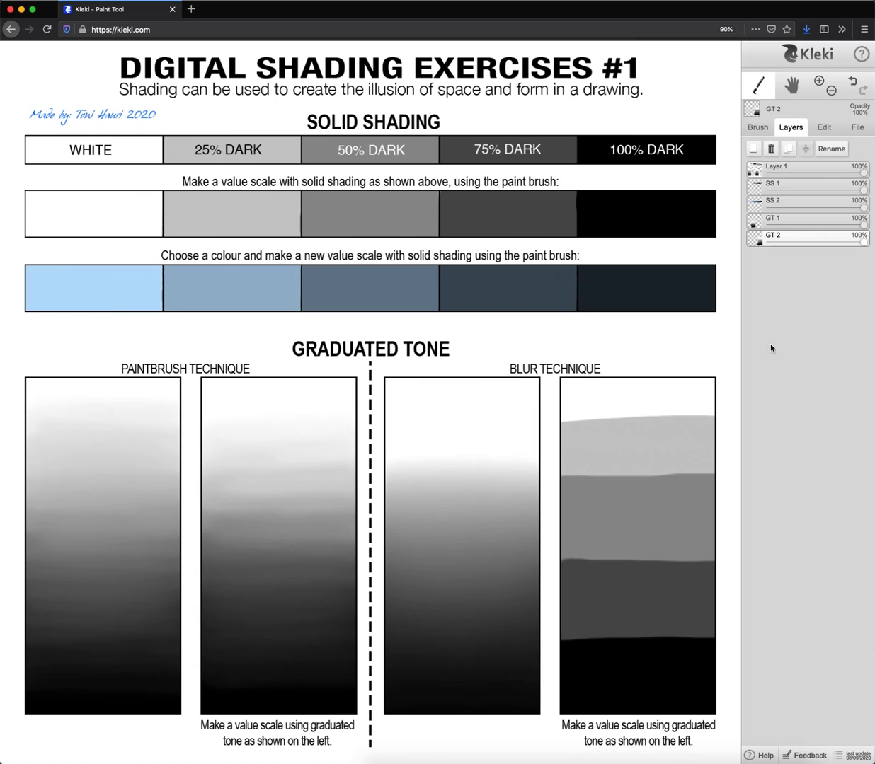
mouse_move(863, 173)
left_mouse_down()
mouse_move(766, 181)
mouse_move(831, 182)
mouse_move(818, 182)
left_mouse_up()
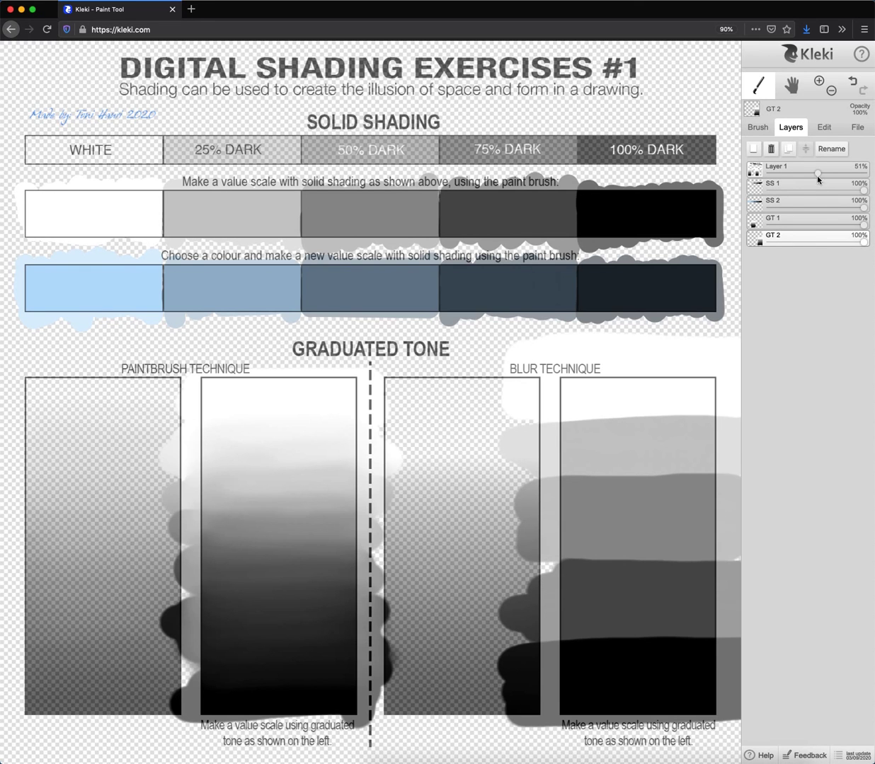
left_click_drag(819, 174, 871, 181)
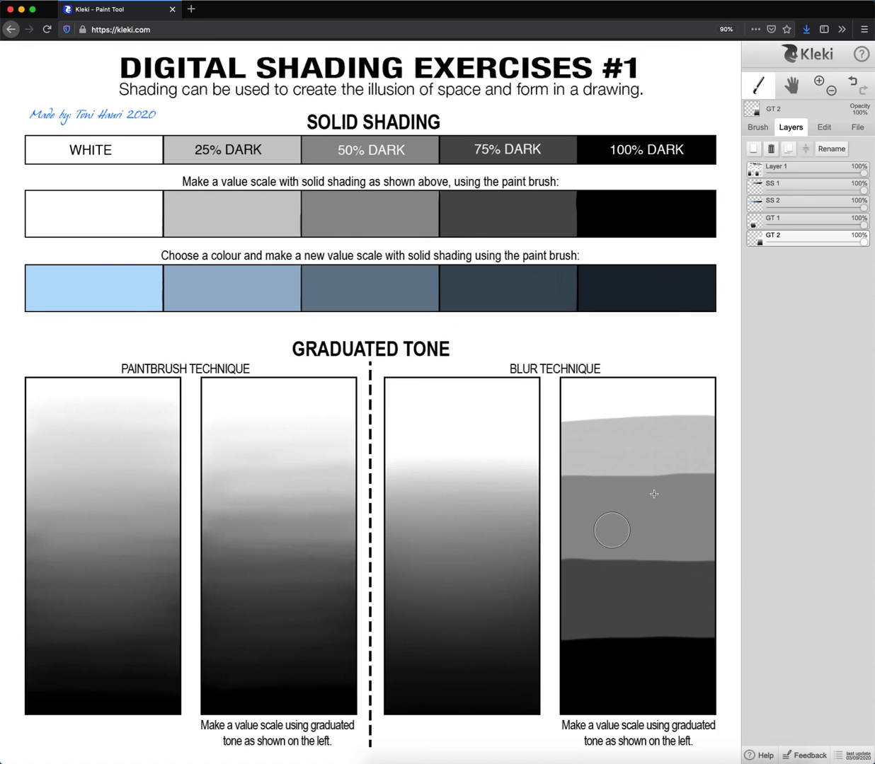
mouse_move(864, 171)
left_mouse_down()
mouse_move(800, 177)
mouse_move(872, 177)
left_mouse_up()
- Apply a Triangle Blur with radius 100 to layer GT 2
left_click(827, 128)
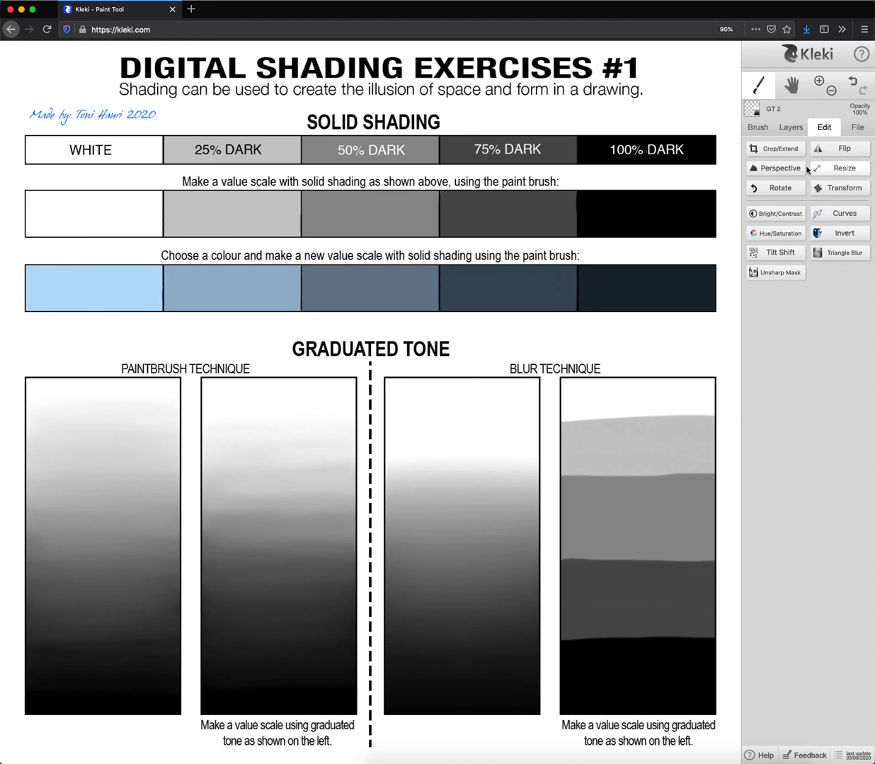
left_click(844, 254)
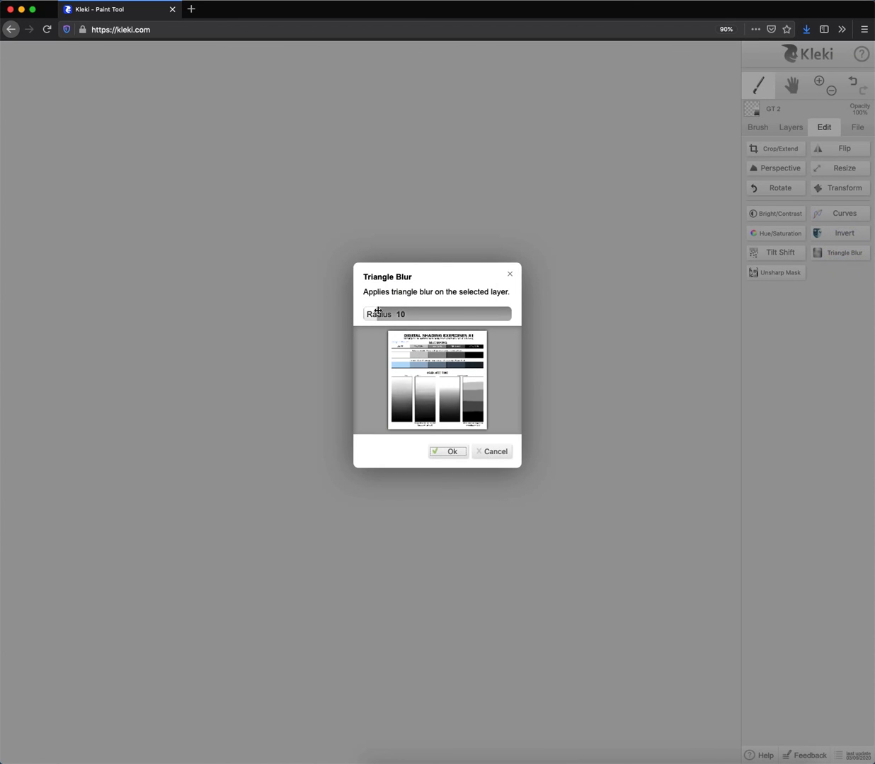
left_click_drag(377, 312, 522, 315)
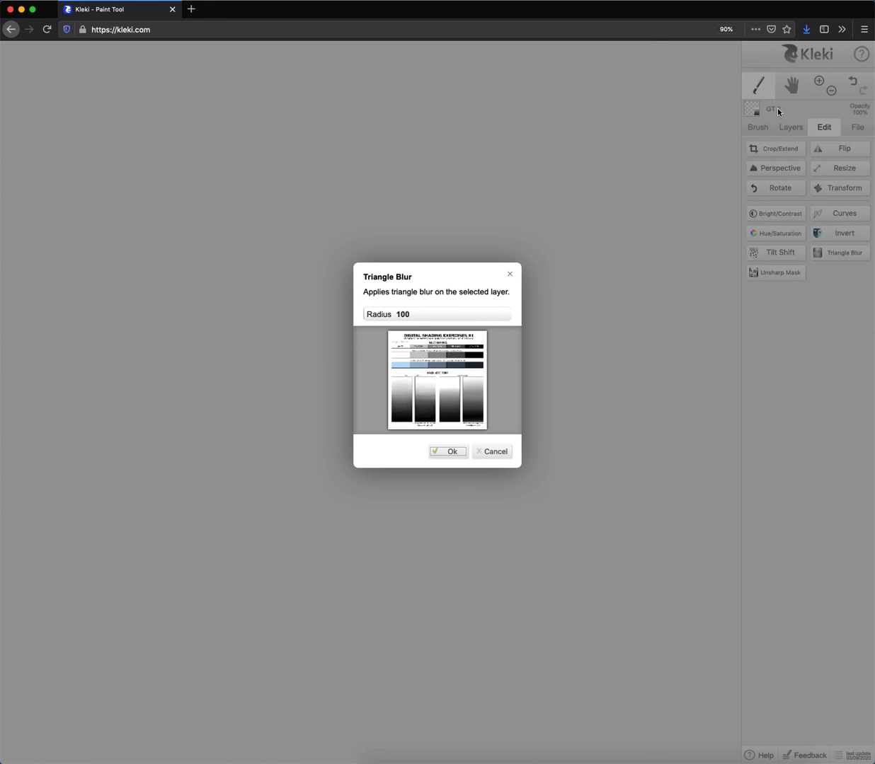
left_click(448, 451)
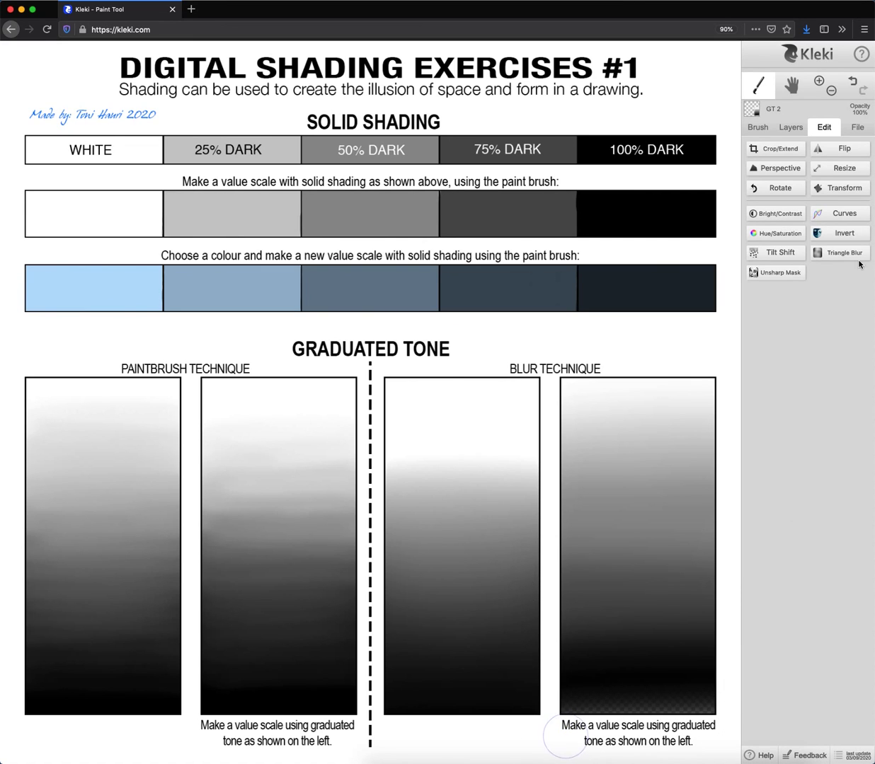
- Paint black over the faded lower edge of the Blur Technique practice box
left_click(757, 129)
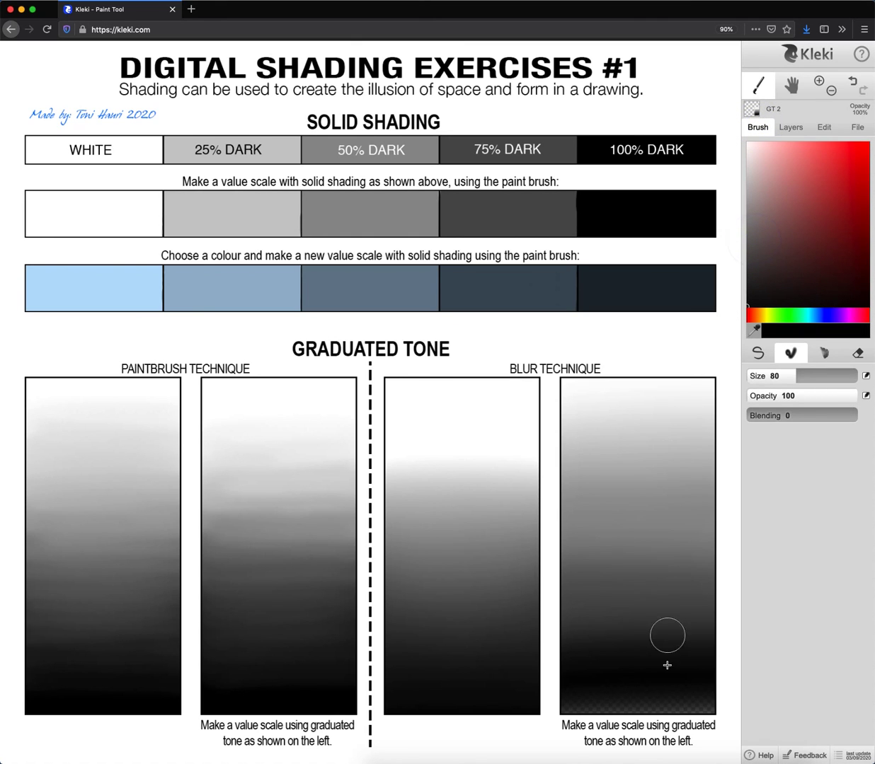
mouse_move(711, 724)
left_mouse_down()
mouse_move(518, 724)
mouse_move(726, 717)
mouse_move(559, 706)
left_mouse_up()
left_click_drag(620, 704, 723, 703)
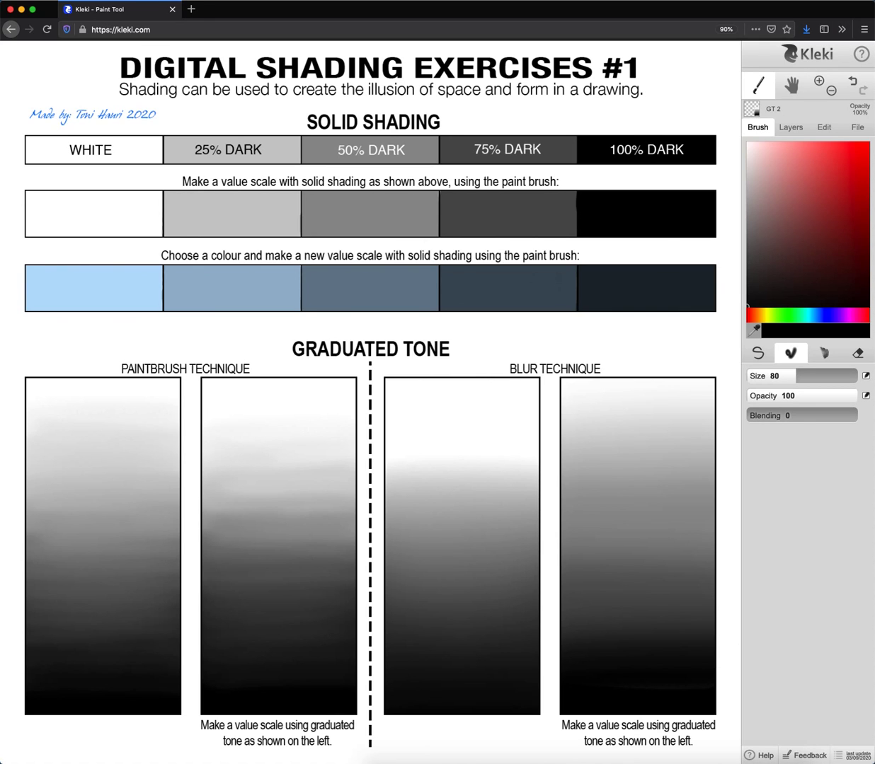
- Save the finished shading worksheet
left_click(858, 127)
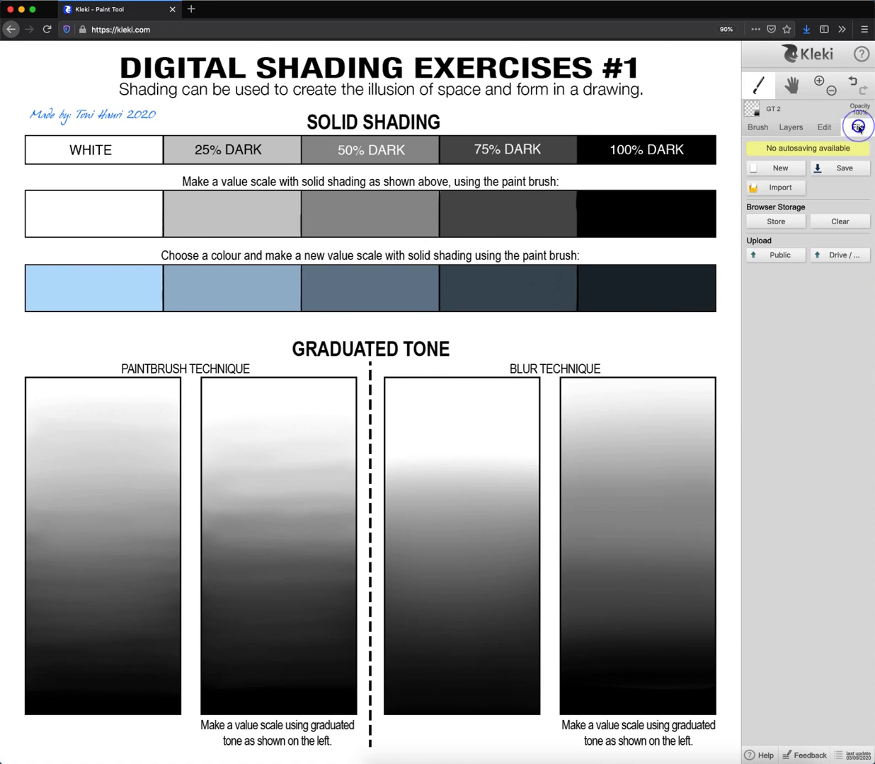
left_click(841, 169)
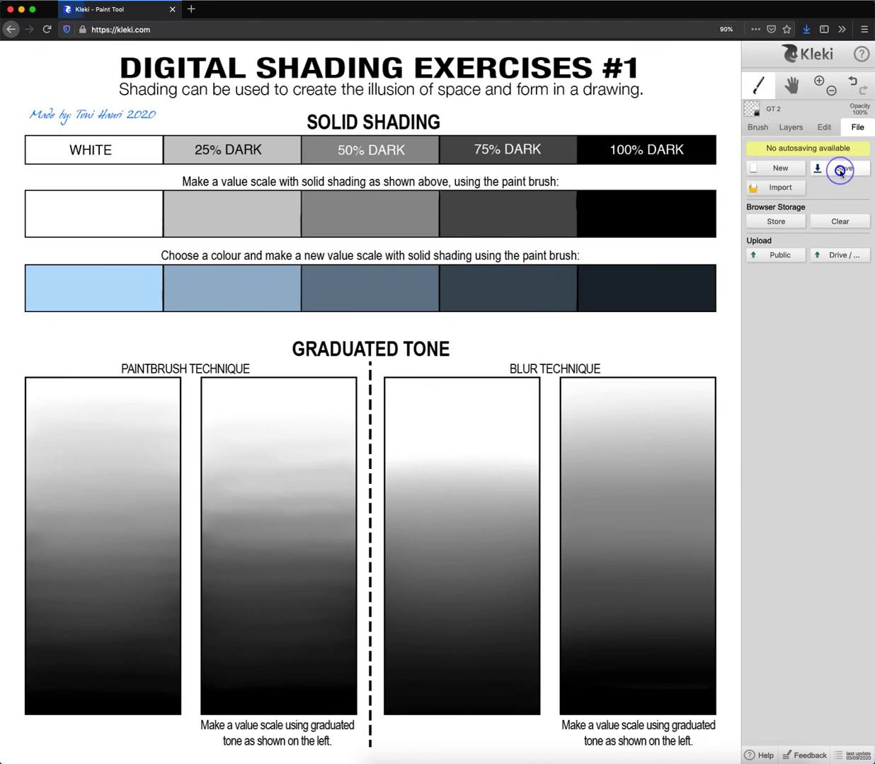